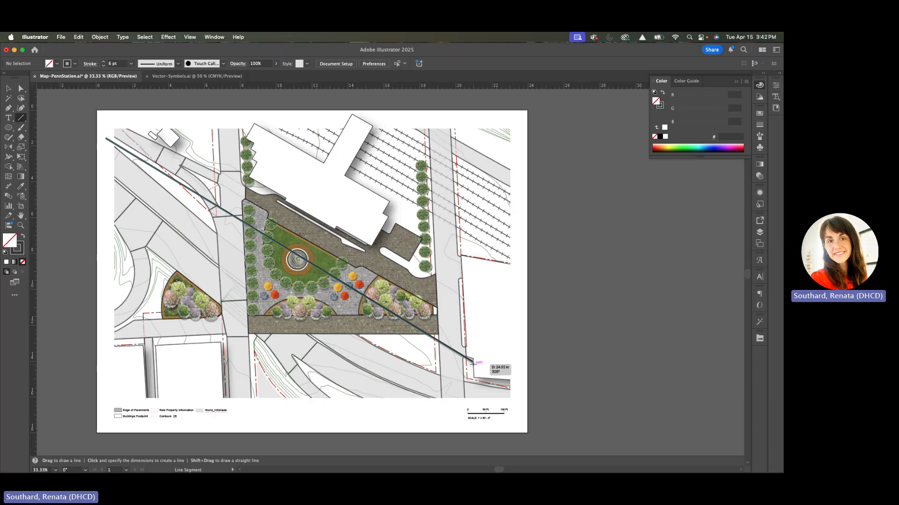
Nudge the diagonal section line slightly down and to the left across the plaza, and show the document's layers.
{"action": "key", "text": "v"}
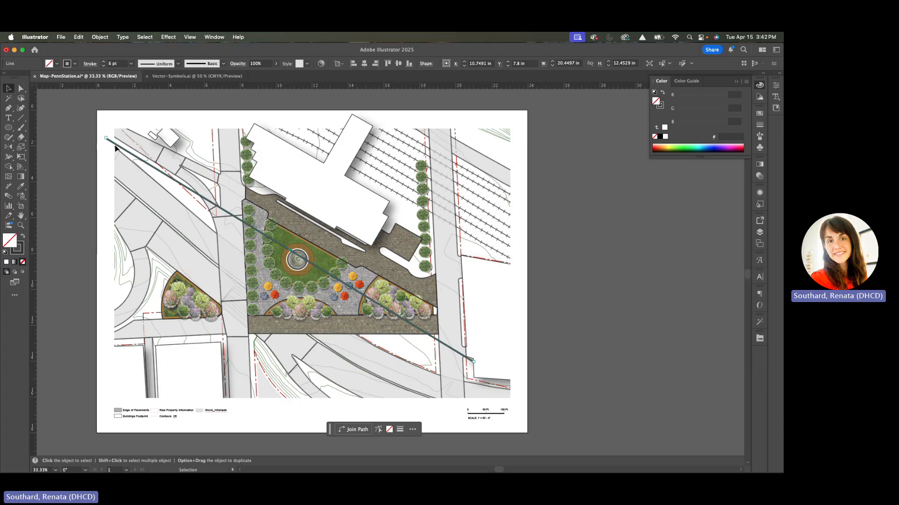
{"action": "left_click_drag", "start_coordinate": [116, 148], "coordinate": [114, 150]}
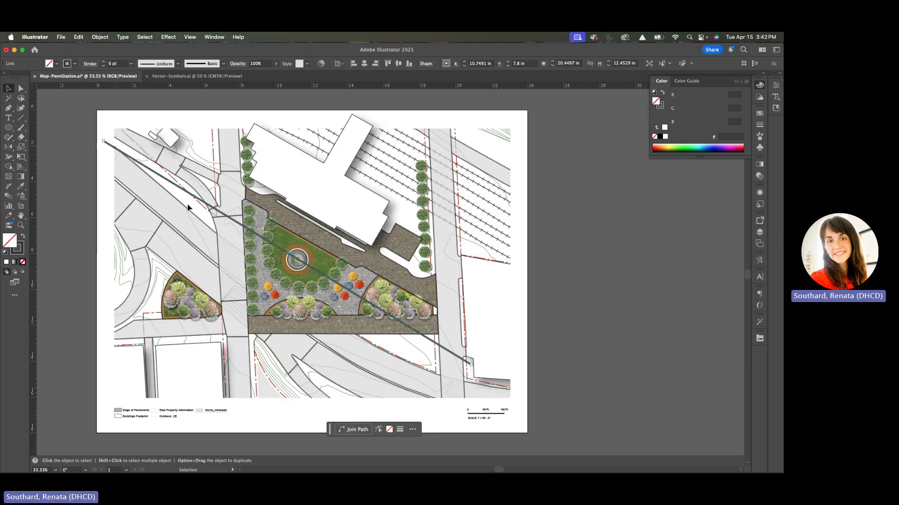
{"action": "scroll", "coordinate": [290, 270], "scroll_direction": "up", "scroll_amount": 1}
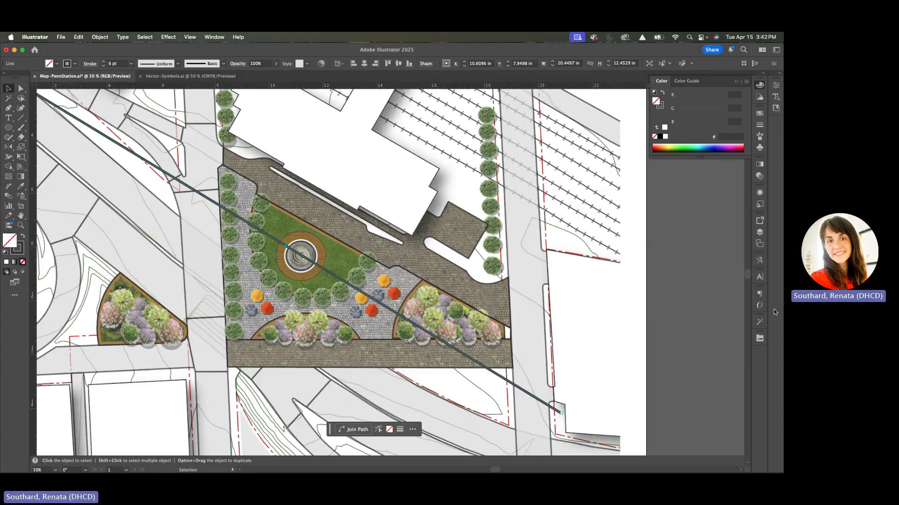
{"action": "left_click", "coordinate": [759, 233]}
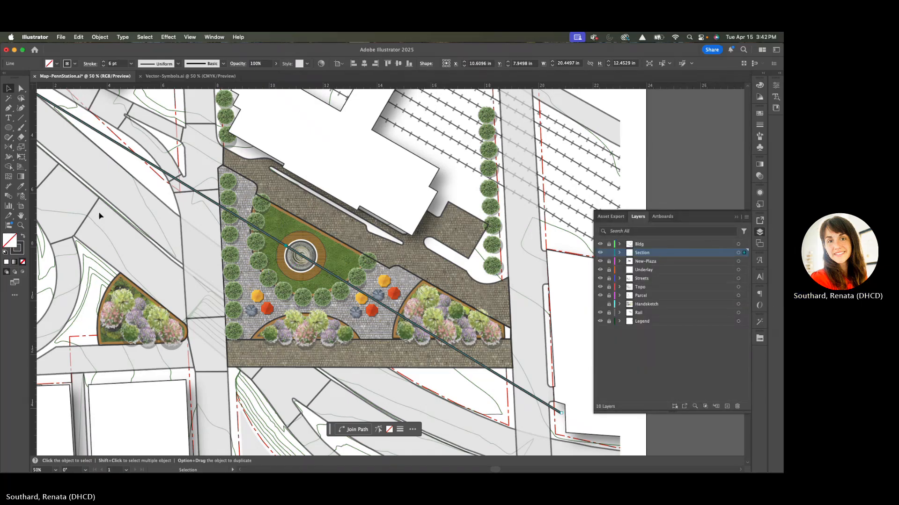
Examine the section line's course from the western streets across the plaza and fountain.
{"action": "scroll", "coordinate": [165, 201], "scroll_direction": "down", "scroll_amount": 1}
{"action": "scroll", "coordinate": [165, 201], "scroll_direction": "up", "scroll_amount": 3}
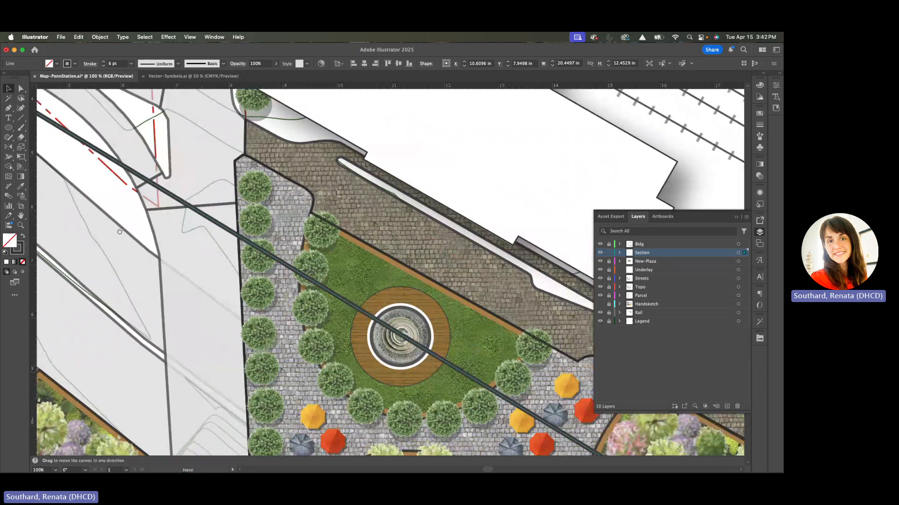
{"action": "scroll", "coordinate": [143, 255], "scroll_direction": "down", "scroll_amount": 1}
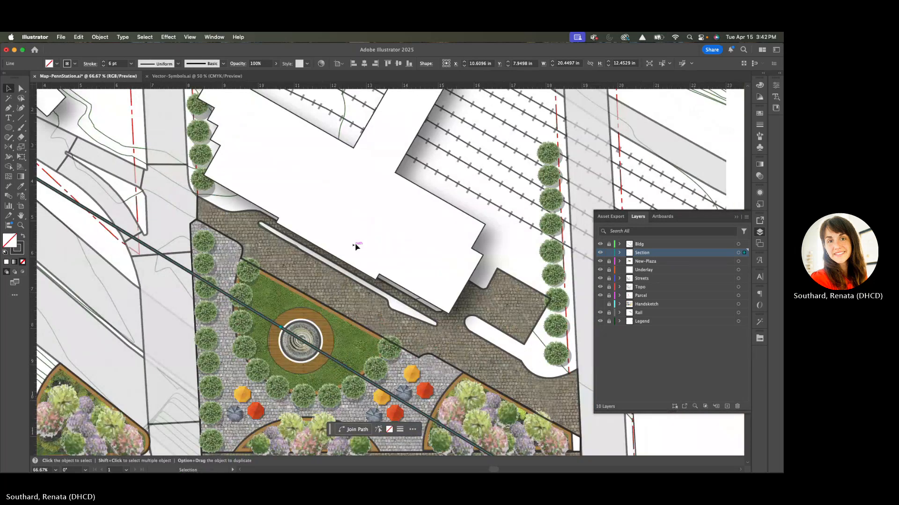
{"action": "scroll", "coordinate": [349, 250], "scroll_direction": "down", "scroll_amount": 1}
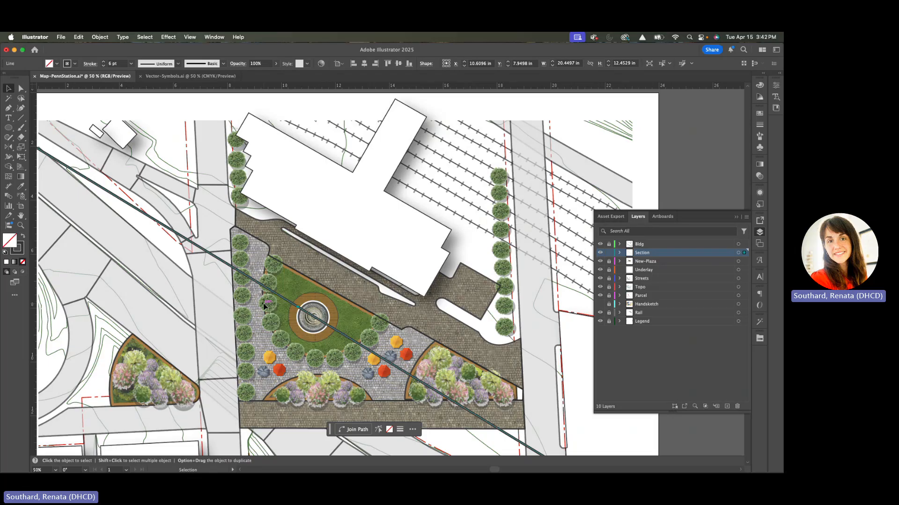
{"action": "scroll", "coordinate": [263, 307], "scroll_direction": "up", "scroll_amount": 1}
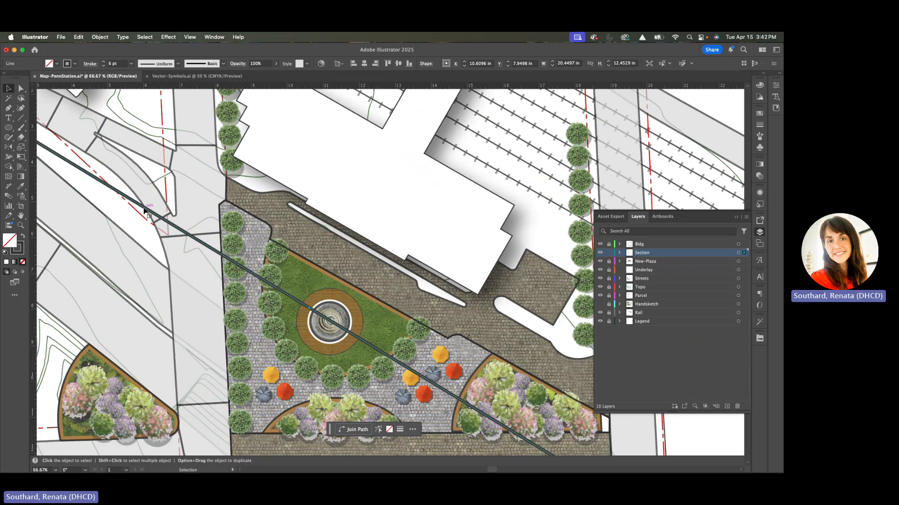
{"action": "scroll", "coordinate": [112, 215], "scroll_direction": "down", "scroll_amount": 2}
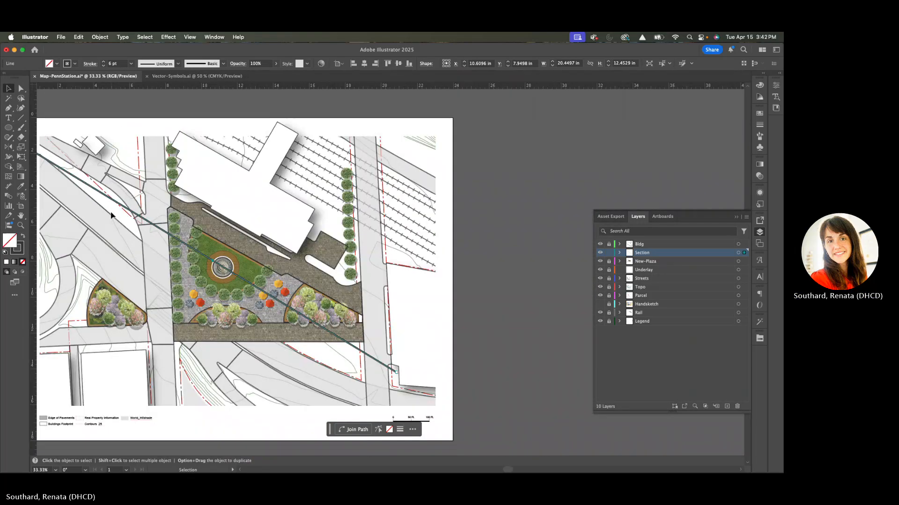
{"action": "scroll", "coordinate": [111, 215], "scroll_direction": "up", "scroll_amount": 3}
{"action": "left_click_drag", "start_coordinate": [112, 217], "coordinate": [88, 218]}
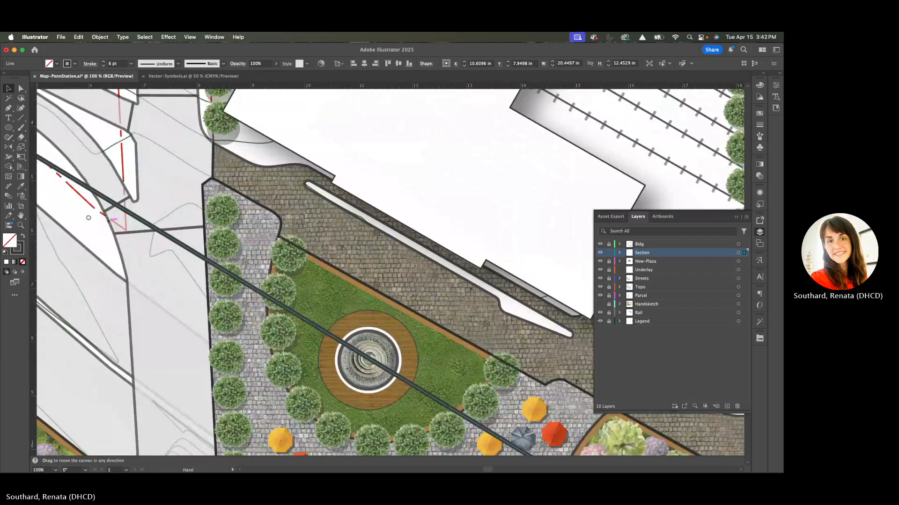
{"action": "scroll", "coordinate": [152, 243], "scroll_direction": "right", "scroll_amount": 3}
{"action": "scroll", "coordinate": [152, 243], "scroll_direction": "down", "scroll_amount": 1}
{"action": "scroll", "coordinate": [152, 242], "scroll_direction": "down", "scroll_amount": 1}
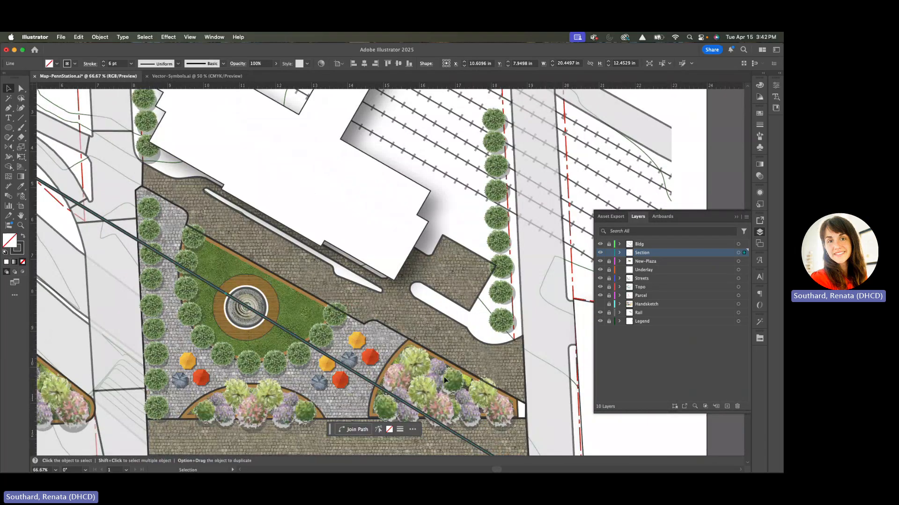
Reposition the section line's lower-right endpoint inside the building corner so the line runs through the fountain's center.
{"action": "left_click_drag", "start_coordinate": [444, 377], "coordinate": [300, 223]}
{"action": "left_click_drag", "start_coordinate": [450, 362], "coordinate": [414, 335]}
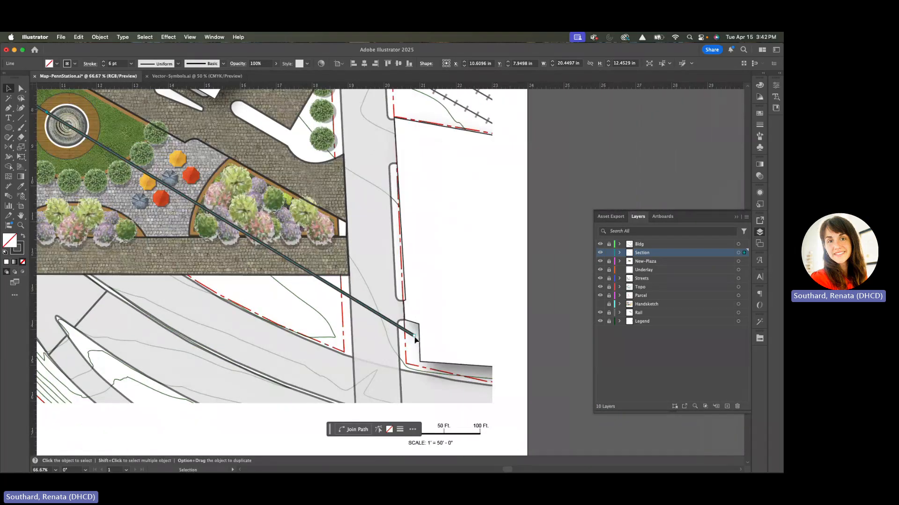
{"action": "key", "text": "a"}
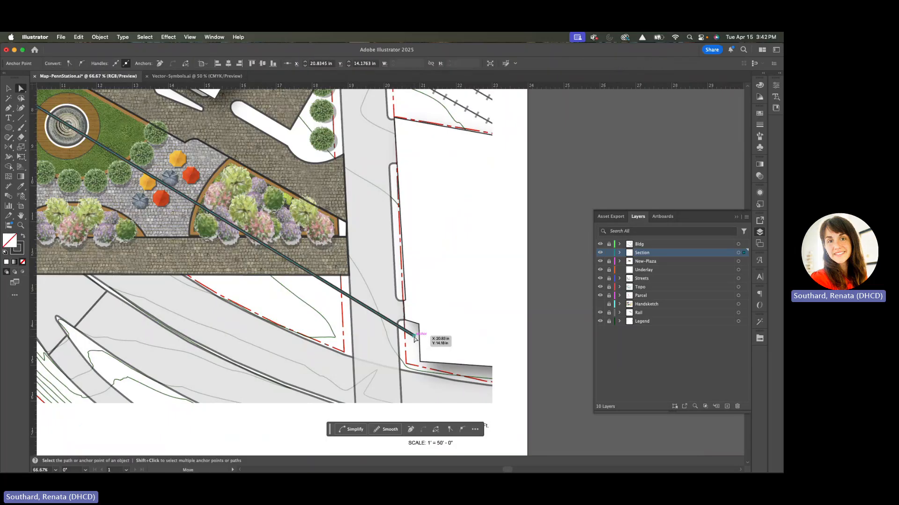
{"action": "left_click_drag", "start_coordinate": [414, 337], "coordinate": [423, 332]}
{"action": "key", "text": "space"}
{"action": "scroll", "coordinate": [276, 282], "scroll_direction": "up", "scroll_amount": 10}
{"action": "scroll", "coordinate": [276, 282], "scroll_direction": "left", "scroll_amount": 10}
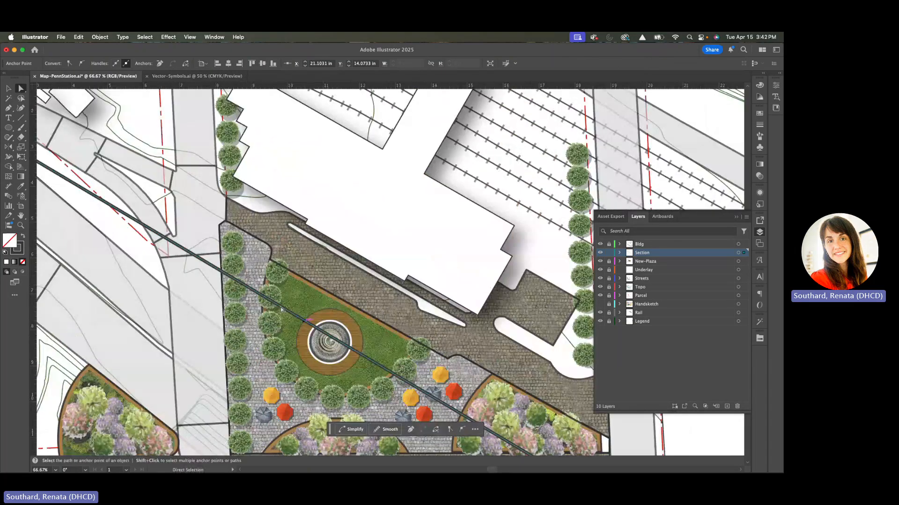
{"action": "left_click_drag", "start_coordinate": [284, 312], "coordinate": [284, 317]}
Examine the section line's lower-right end, the map's scale bar and the line's path back across the plaza.
{"action": "scroll", "coordinate": [326, 325], "scroll_direction": "down", "scroll_amount": 2}
{"action": "scroll", "coordinate": [309, 337], "scroll_direction": "down", "scroll_amount": 5}
{"action": "scroll", "coordinate": [309, 337], "scroll_direction": "right", "scroll_amount": 8}
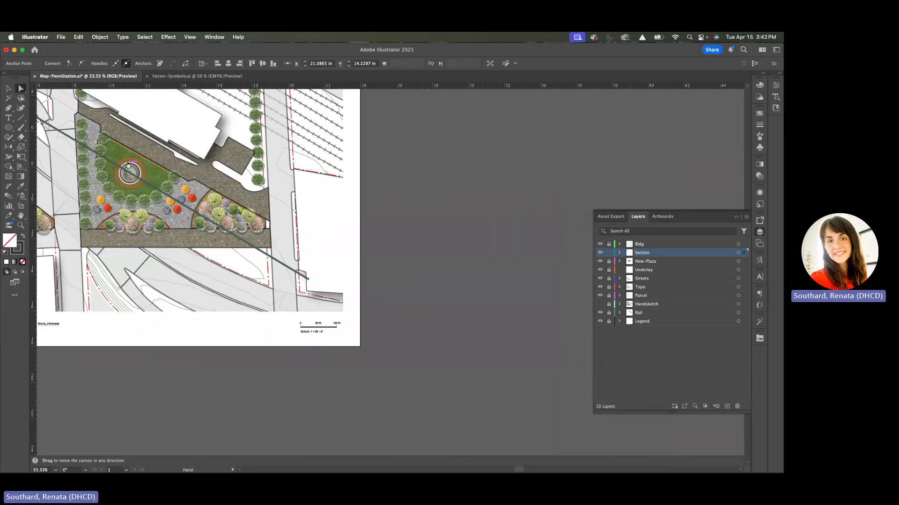
{"action": "scroll", "coordinate": [294, 350], "scroll_direction": "up", "scroll_amount": 2}
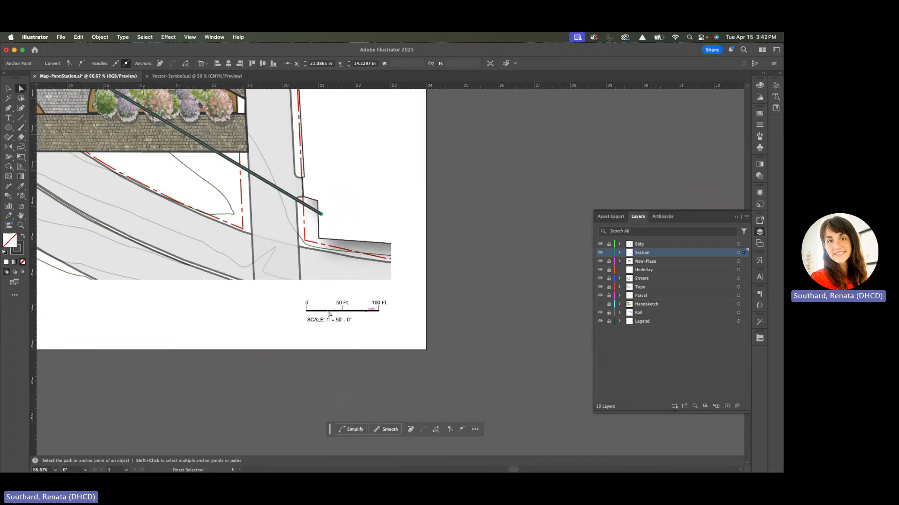
{"action": "key", "text": "space"}
{"action": "scroll", "coordinate": [240, 302], "scroll_direction": "up", "scroll_amount": 7}
{"action": "scroll", "coordinate": [240, 302], "scroll_direction": "left", "scroll_amount": 8}
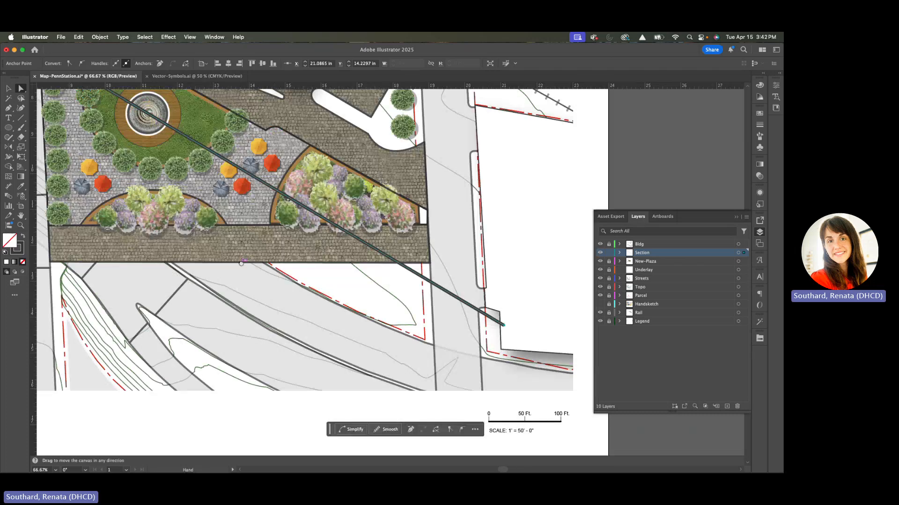
{"action": "scroll", "coordinate": [194, 216], "scroll_direction": "up", "scroll_amount": 2}
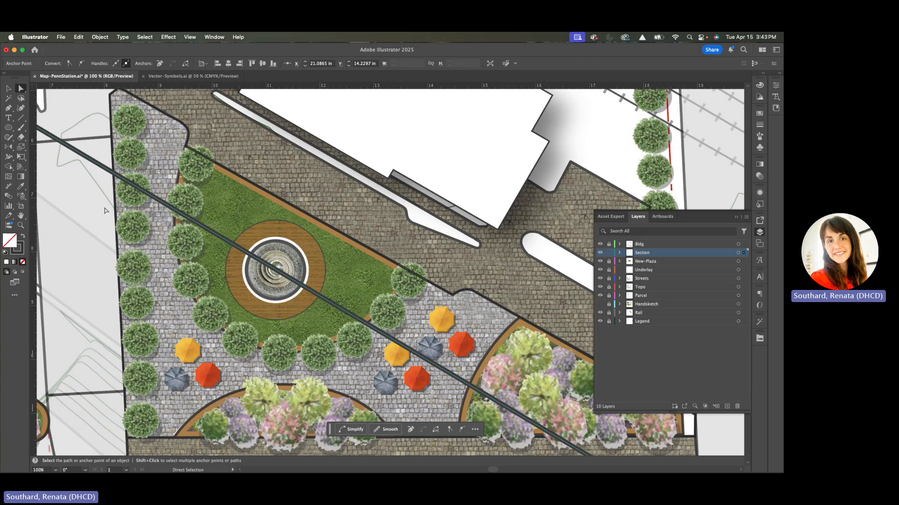
Draw a short line up from the section line, perpendicular to it, beside the plaza's western tree row, and shorten it from its upper end.
{"action": "key", "text": "space"}
{"action": "left_click_drag", "start_coordinate": [96, 225], "coordinate": [116, 275]}
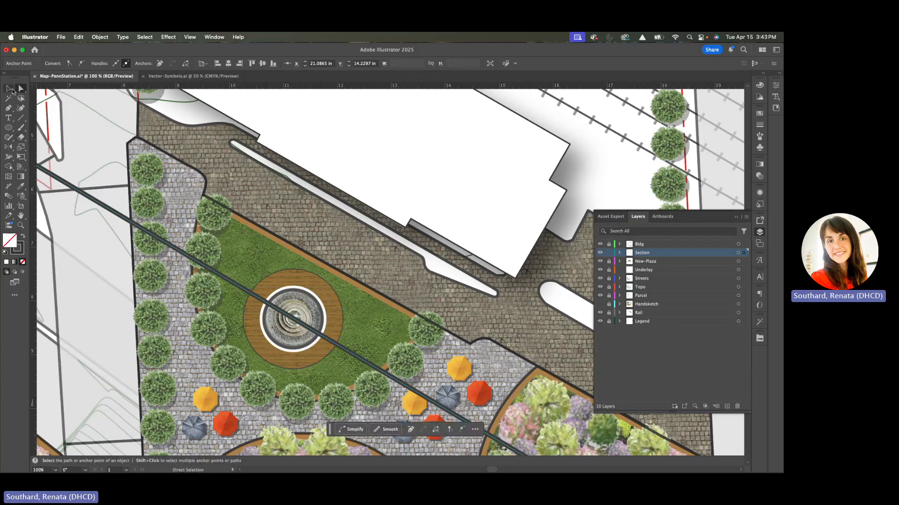
{"action": "left_click", "coordinate": [21, 117]}
{"action": "mouse_move", "coordinate": [153, 236]}
{"action": "left_mouse_down"}
{"action": "mouse_move", "coordinate": [159, 206]}
{"action": "mouse_move", "coordinate": [178, 190]}
{"action": "left_mouse_up"}
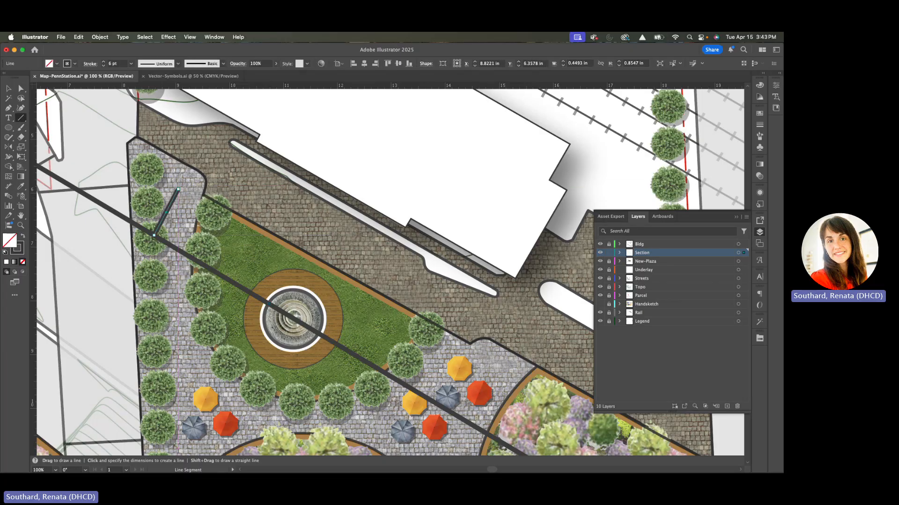
{"action": "key", "text": "v"}
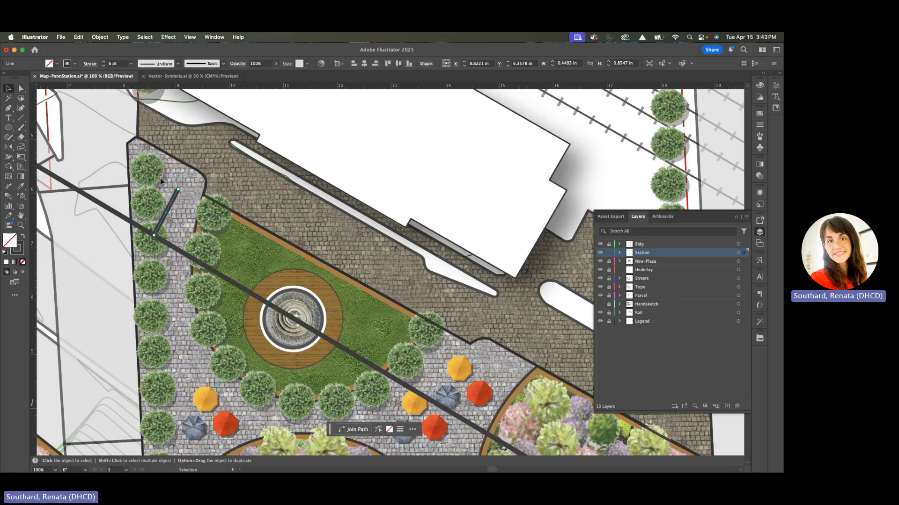
{"action": "left_click", "coordinate": [21, 88]}
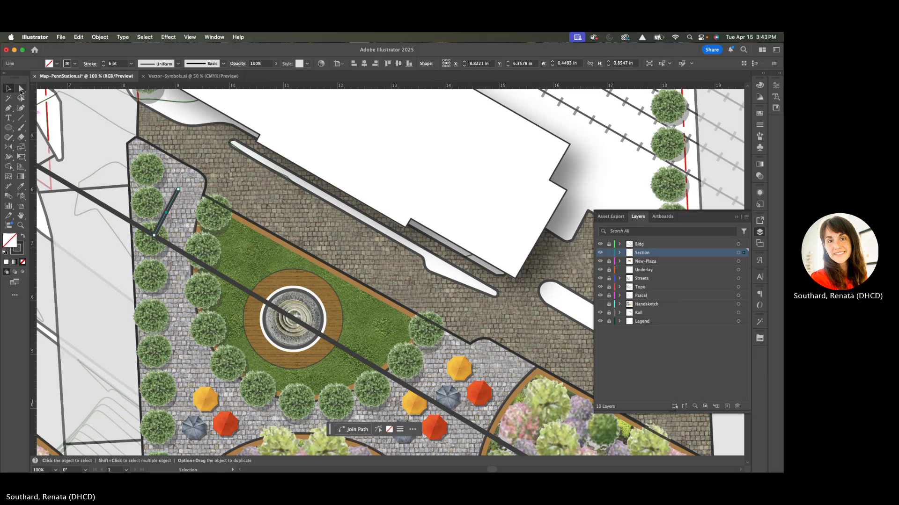
{"action": "mouse_move", "coordinate": [178, 189]}
{"action": "left_mouse_down"}
{"action": "mouse_move", "coordinate": [190, 178]}
{"action": "mouse_move", "coordinate": [173, 205]}
{"action": "left_mouse_up"}
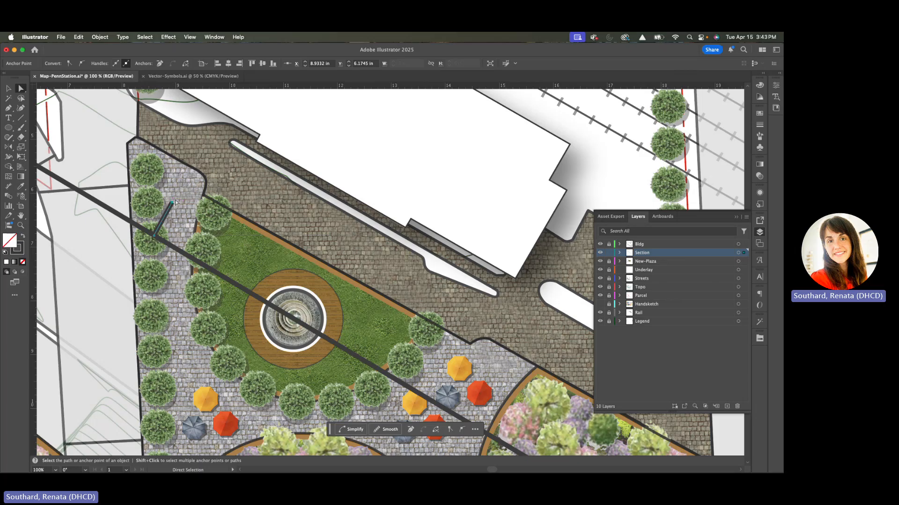
Draw a narrow rectangle about 1.79 by 0.16 in over the fountain, parallel to the section line.
{"action": "key", "text": "space"}
{"action": "left_click_drag", "start_coordinate": [178, 227], "coordinate": [192, 263]}
{"action": "scroll", "coordinate": [130, 222], "scroll_direction": "down", "scroll_amount": 2}
{"action": "key", "text": "space"}
{"action": "key", "text": "v"}
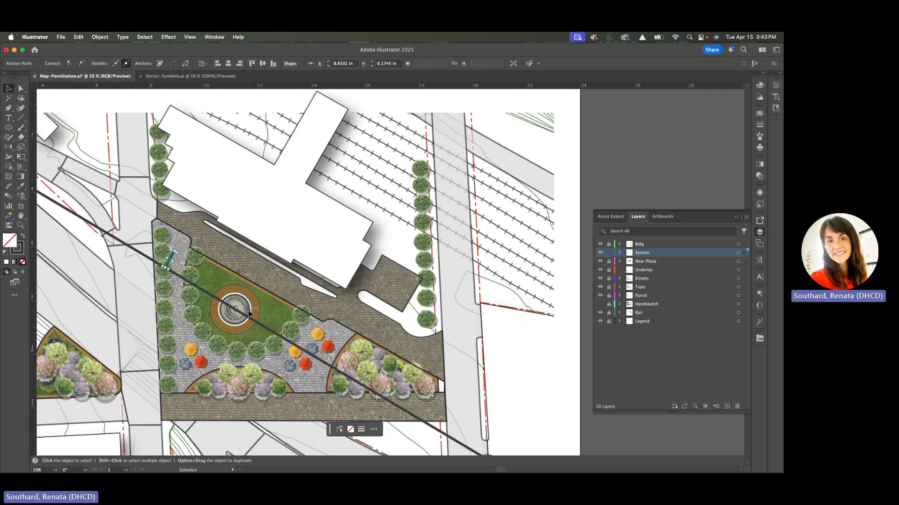
{"action": "scroll", "coordinate": [248, 310], "scroll_direction": "up", "scroll_amount": 2}
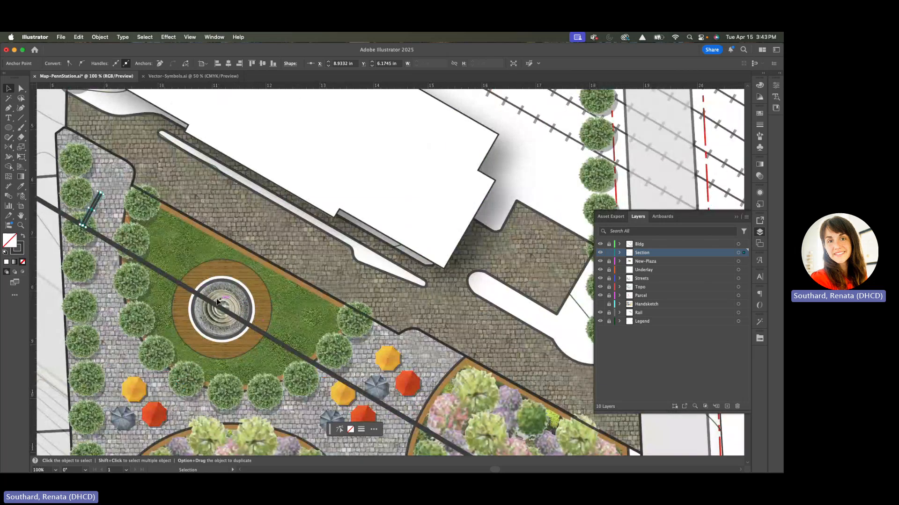
{"action": "scroll", "coordinate": [218, 298], "scroll_direction": "up", "scroll_amount": 2}
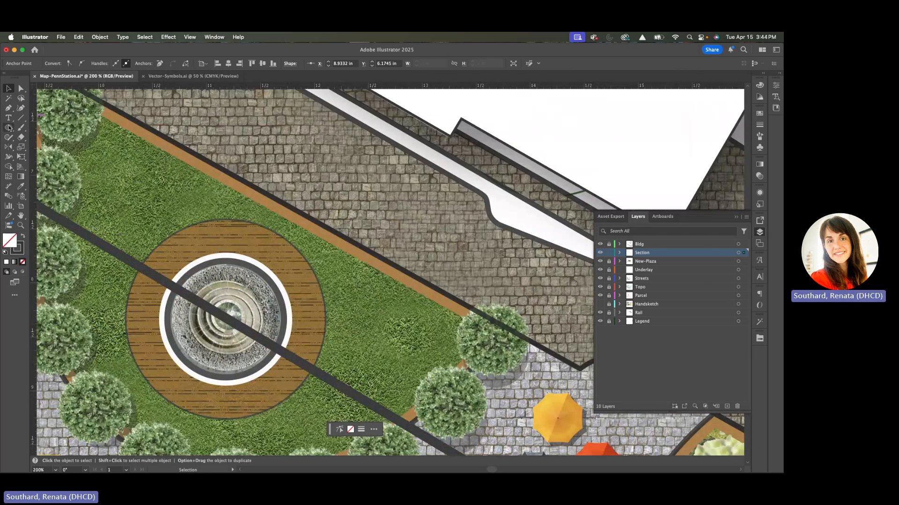
{"action": "left_click", "coordinate": [9, 128]}
{"action": "left_click", "coordinate": [51, 127]}
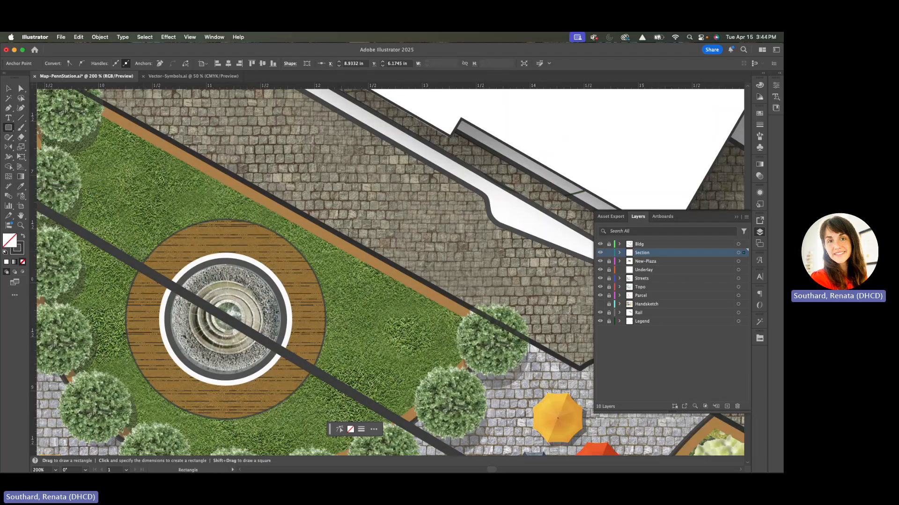
{"action": "mouse_move", "coordinate": [140, 257]}
{"action": "left_mouse_down"}
{"action": "mouse_move", "coordinate": [148, 268]}
{"action": "mouse_move", "coordinate": [234, 288]}
{"action": "mouse_move", "coordinate": [328, 298]}
{"action": "mouse_move", "coordinate": [333, 284]}
{"action": "mouse_move", "coordinate": [332, 321]}
{"action": "left_mouse_up"}
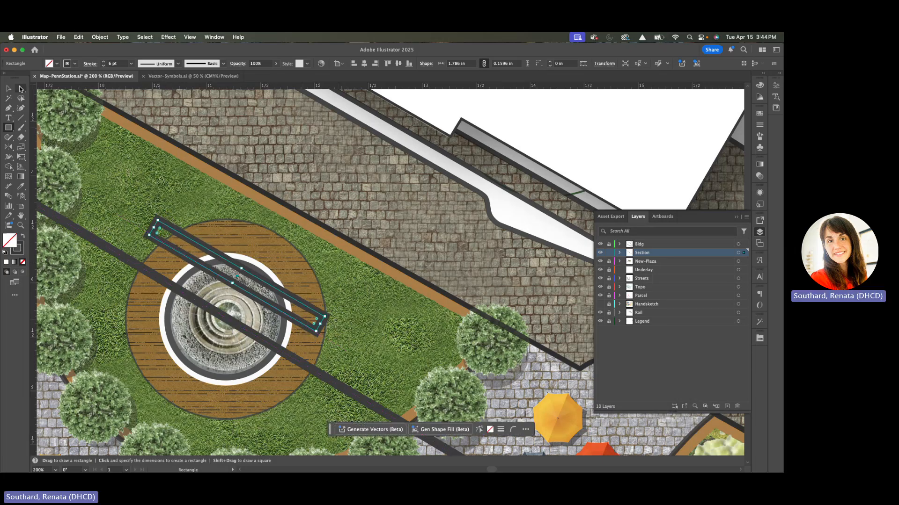
Move the narrow rectangle down onto the section line at the fountain and set its stroke weight to 3 pt.
{"action": "left_click", "coordinate": [21, 88]}
{"action": "left_click_drag", "start_coordinate": [183, 257], "coordinate": [177, 292]}
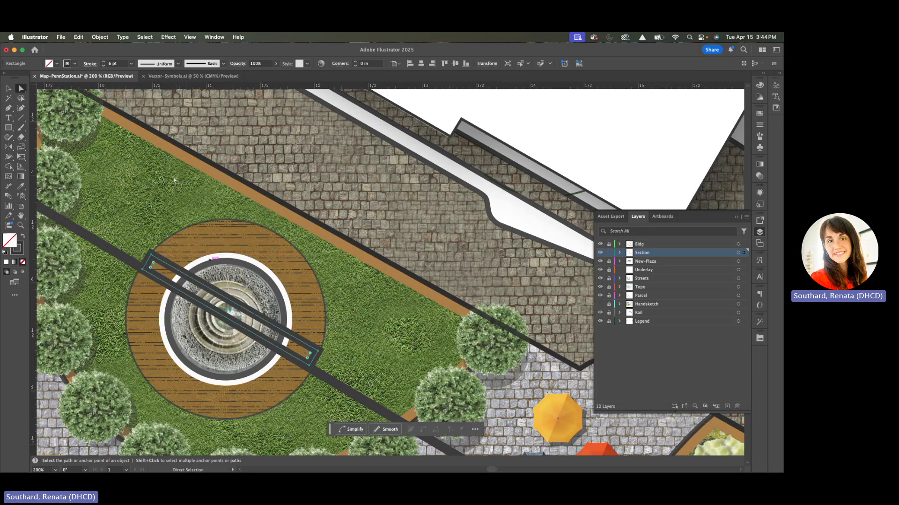
{"action": "left_click", "coordinate": [104, 66]}
{"action": "left_click", "coordinate": [103, 66]}
{"action": "left_click", "coordinate": [103, 66]}
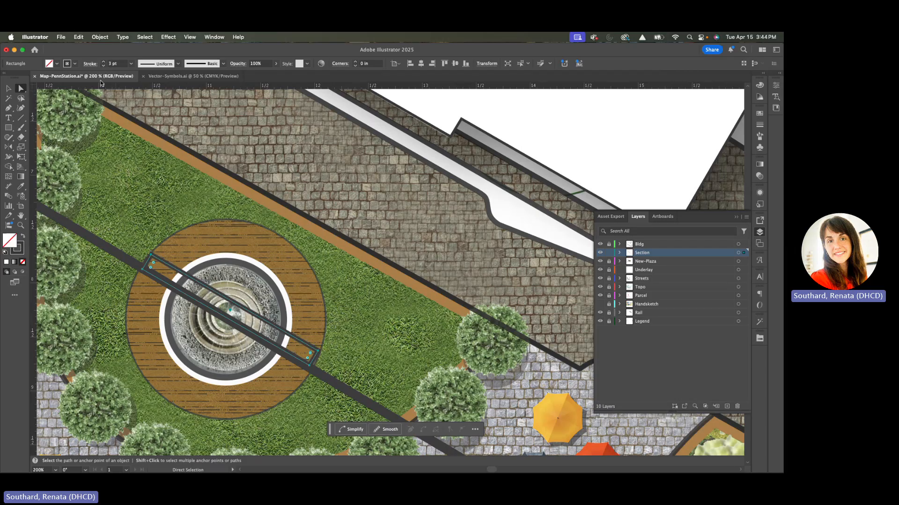
{"action": "left_click", "coordinate": [9, 89]}
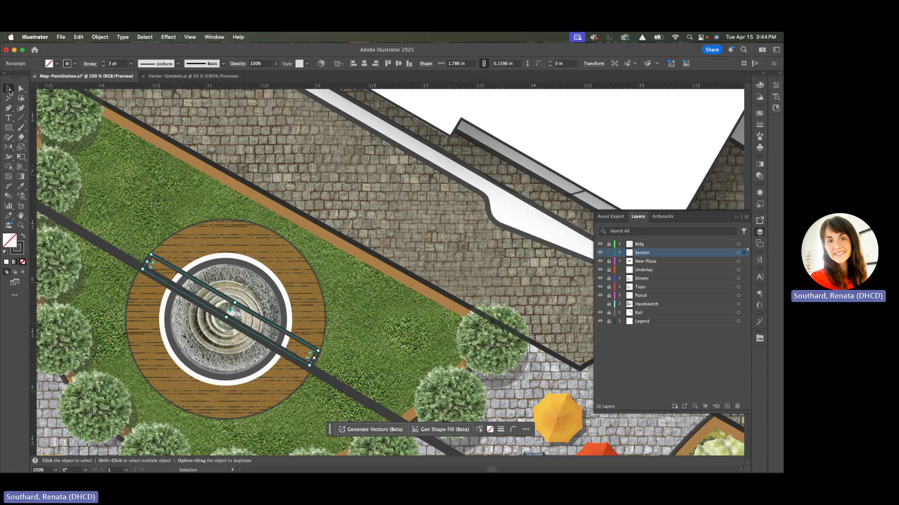
{"action": "left_click", "coordinate": [8, 127]}
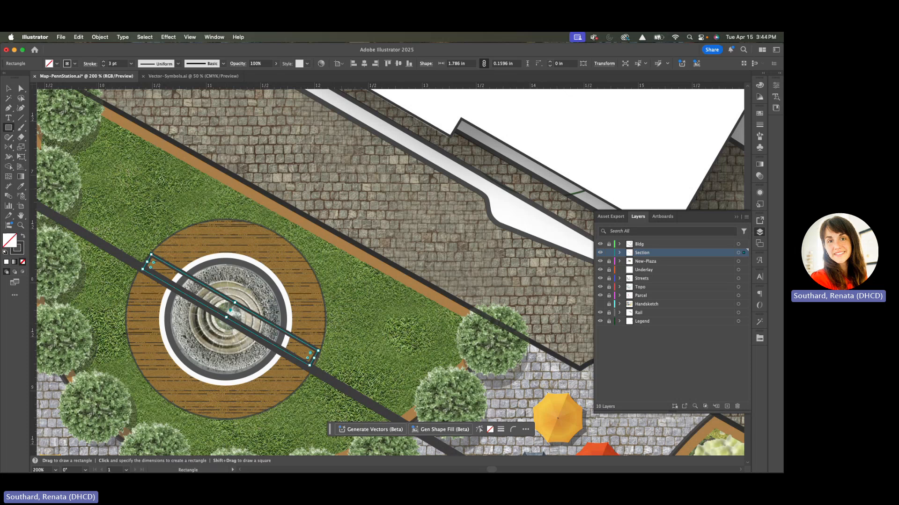
{"action": "left_click", "coordinate": [8, 89]}
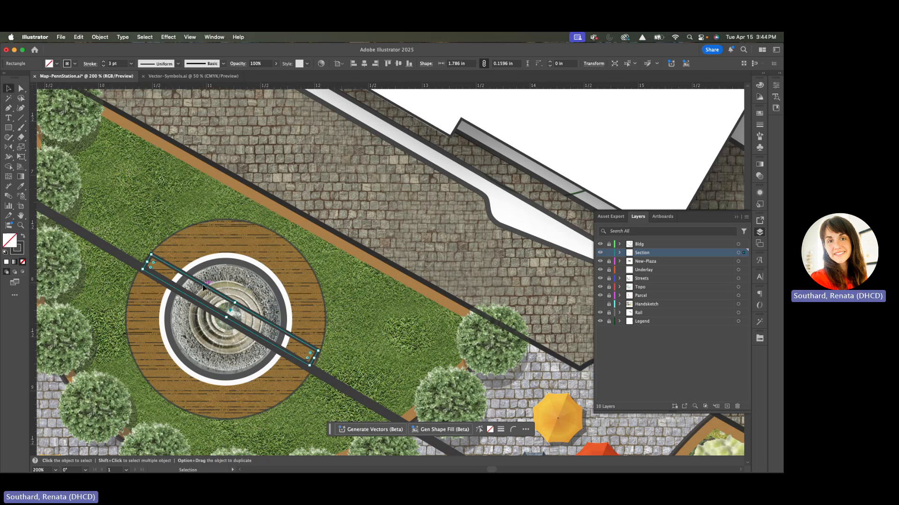
Shorten the rectangle from its upper-left end to the fountain's rim, making it about 1.44 in long.
{"action": "key", "text": "fn+c"}
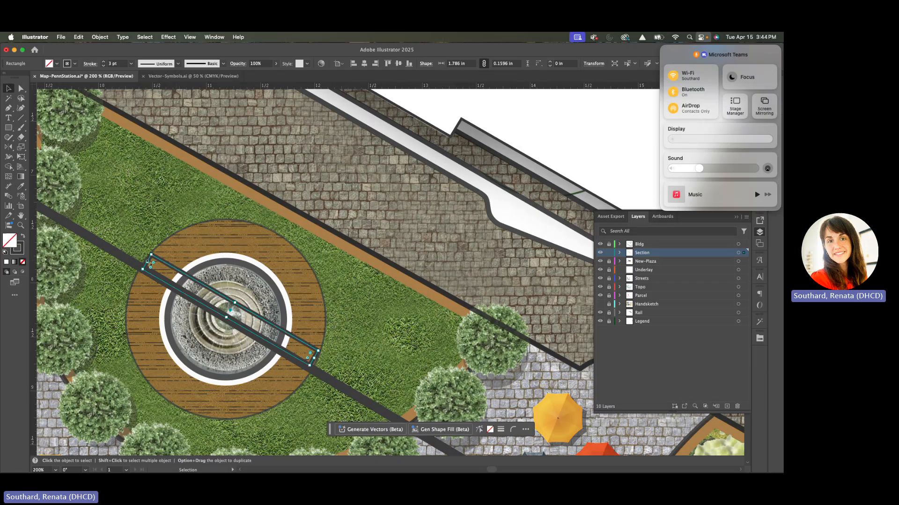
{"action": "left_click", "coordinate": [149, 265]}
{"action": "left_click_drag", "start_coordinate": [149, 265], "coordinate": [181, 283]}
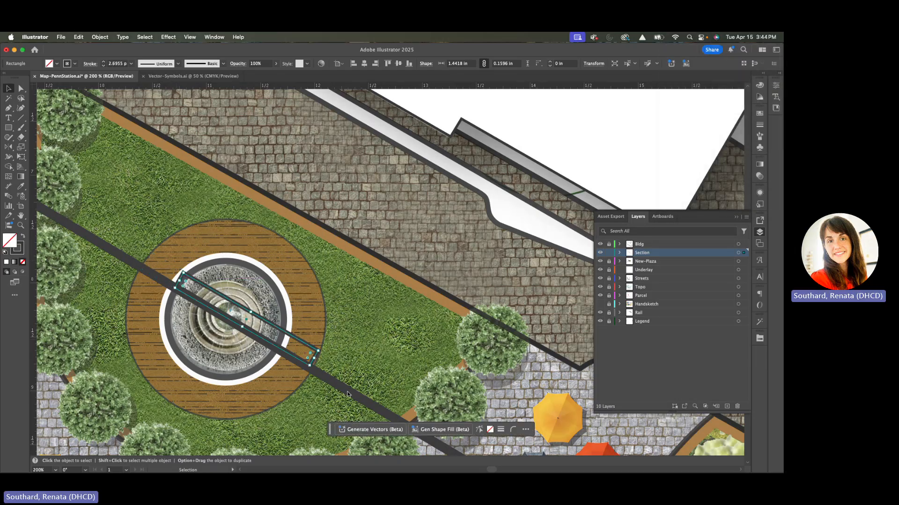
Shorten the rectangle from its lower-right end to the fountain's rim, making it about 1.12 in long.
{"action": "left_click_drag", "start_coordinate": [313, 358], "coordinate": [284, 347]}
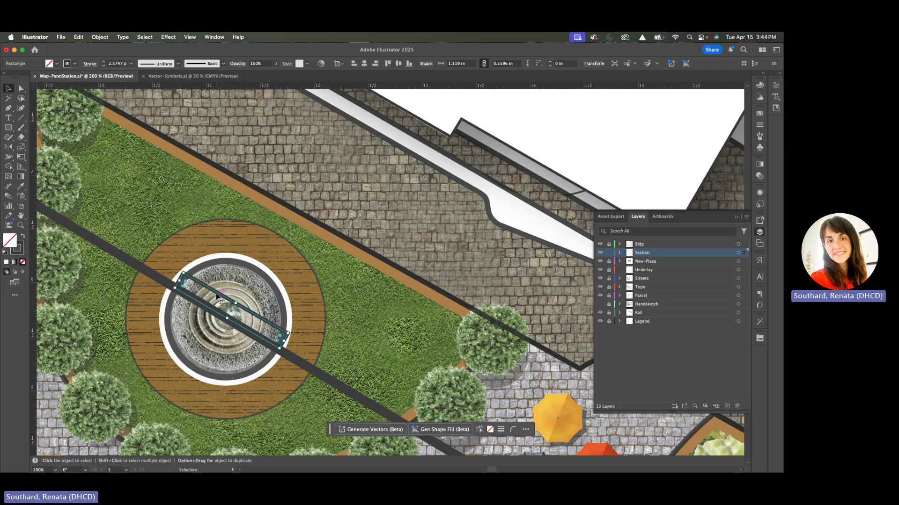
{"action": "scroll", "coordinate": [217, 296], "scroll_direction": "down", "scroll_amount": 2}
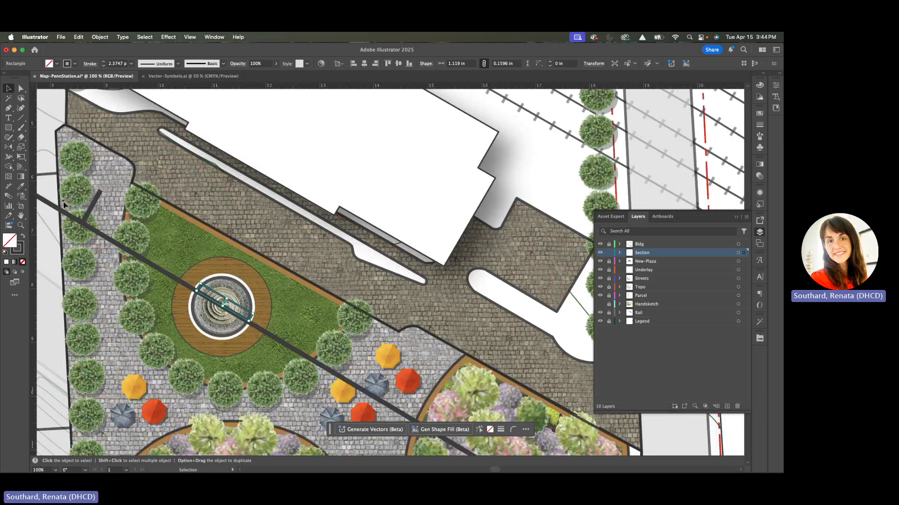
Move the short perpendicular line along the section line from the plaza's western tree row to the trees at the lawn's western edge.
{"action": "left_click", "coordinate": [92, 212]}
{"action": "key", "text": "fn+c"}
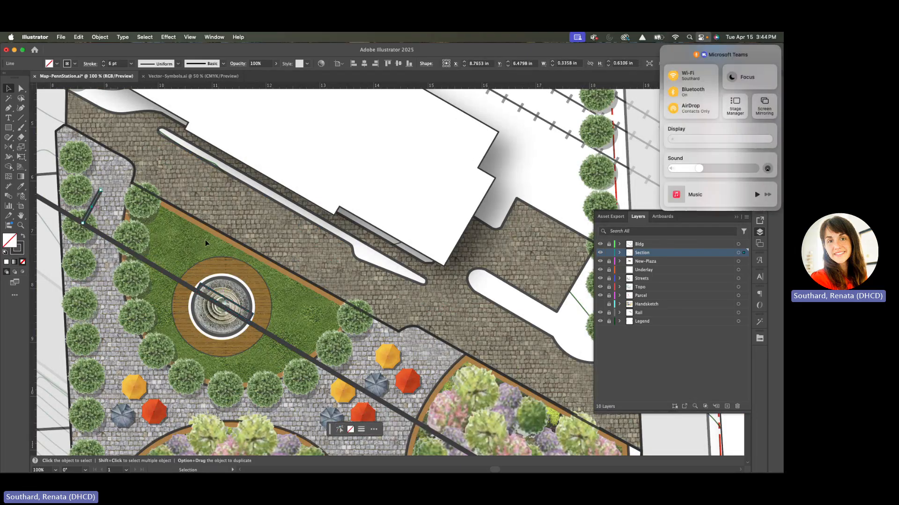
{"action": "left_click", "coordinate": [98, 202]}
{"action": "left_click_drag", "start_coordinate": [97, 202], "coordinate": [140, 226]}
Copy the short line at the lawn's edge and place a pasted duplicate on the section line at the plaza's western tree row.
{"action": "key", "text": "fn+c"}
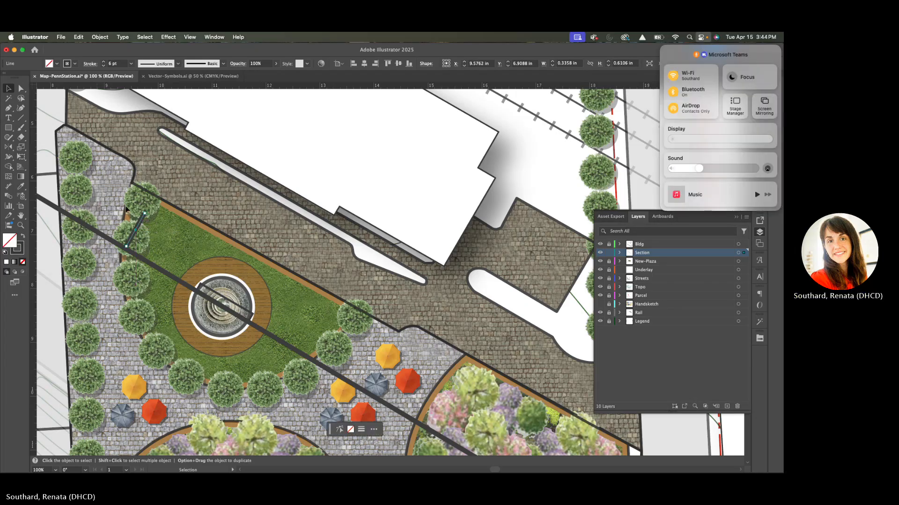
{"action": "left_click", "coordinate": [173, 149]}
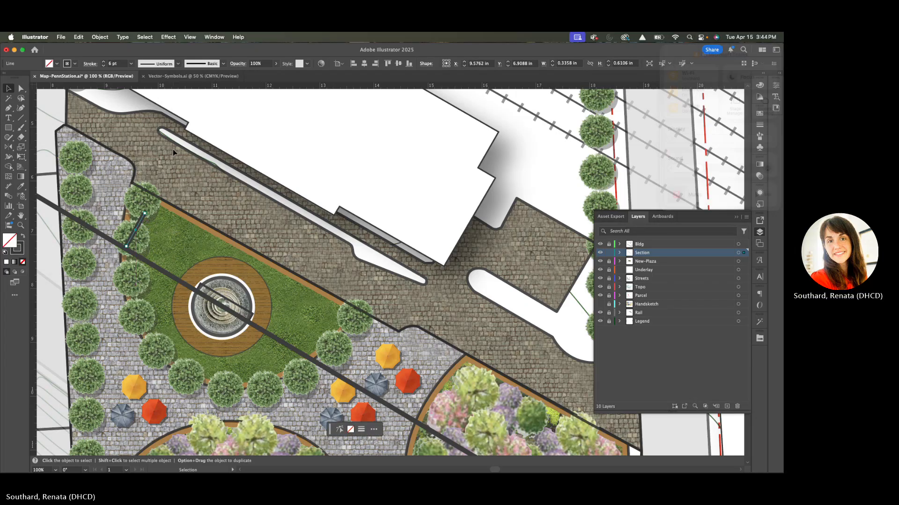
{"action": "left_click", "coordinate": [133, 234]}
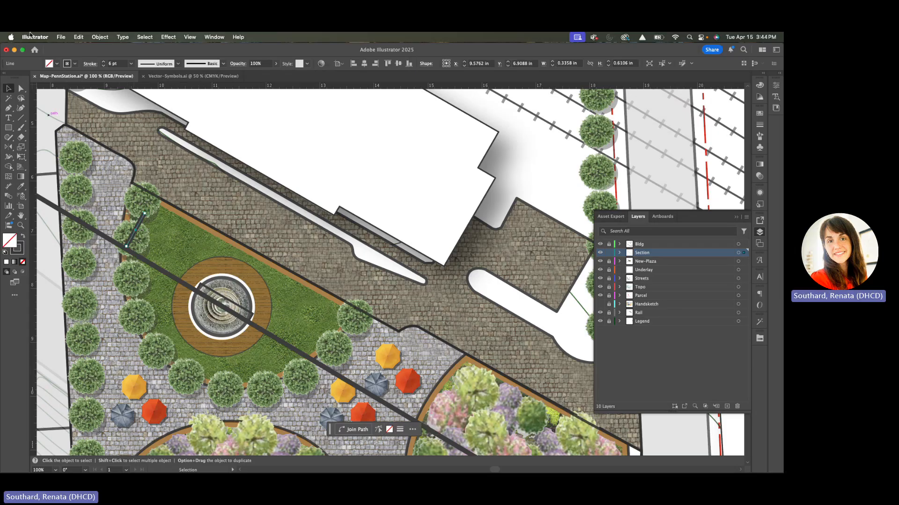
{"action": "left_click", "coordinate": [78, 37]}
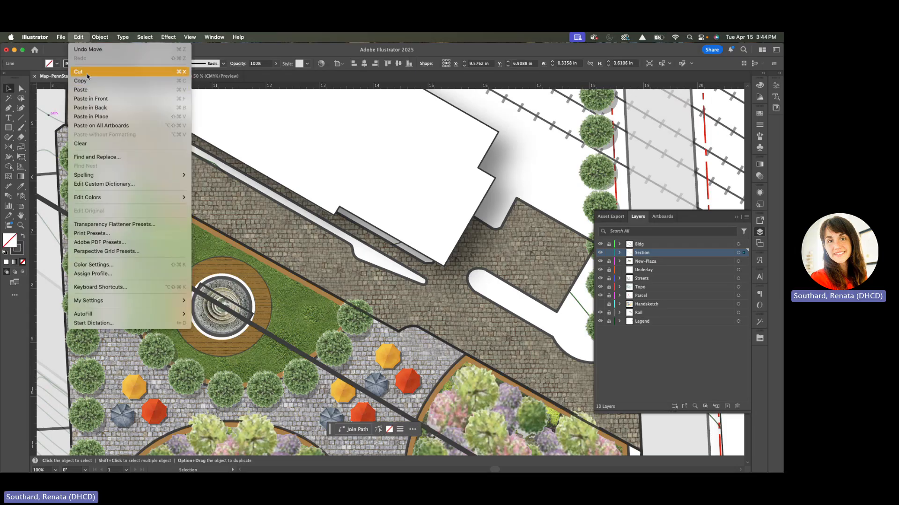
{"action": "left_click", "coordinate": [85, 82]}
{"action": "key", "text": "a"}
{"action": "key", "text": "super+v"}
{"action": "key", "text": "v"}
{"action": "left_click", "coordinate": [391, 280]}
{"action": "left_click_drag", "start_coordinate": [387, 283], "coordinate": [82, 217]}
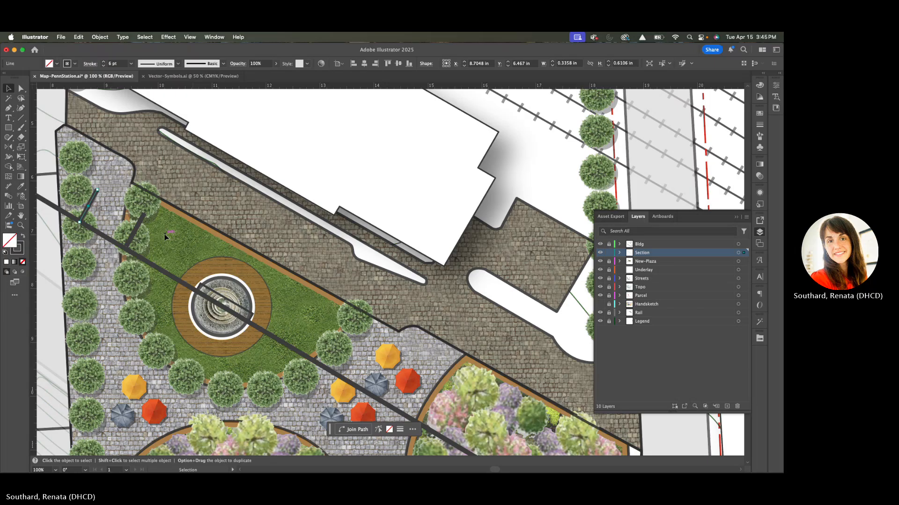
Paste another copy of the short line and stand it on the section line at the tree by the lawn's eastern corner.
{"action": "key", "text": "super+v"}
{"action": "left_click_drag", "start_coordinate": [399, 270], "coordinate": [342, 347]}
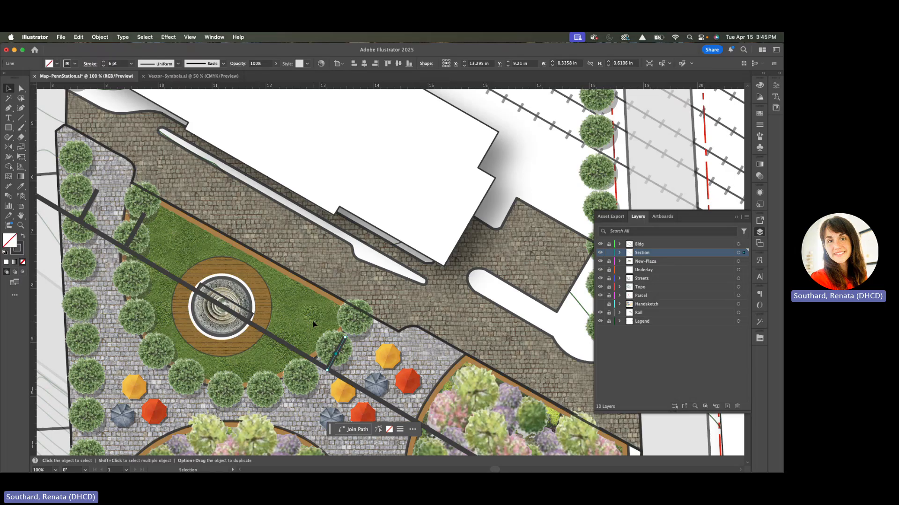
{"action": "key", "text": "super+minus"}
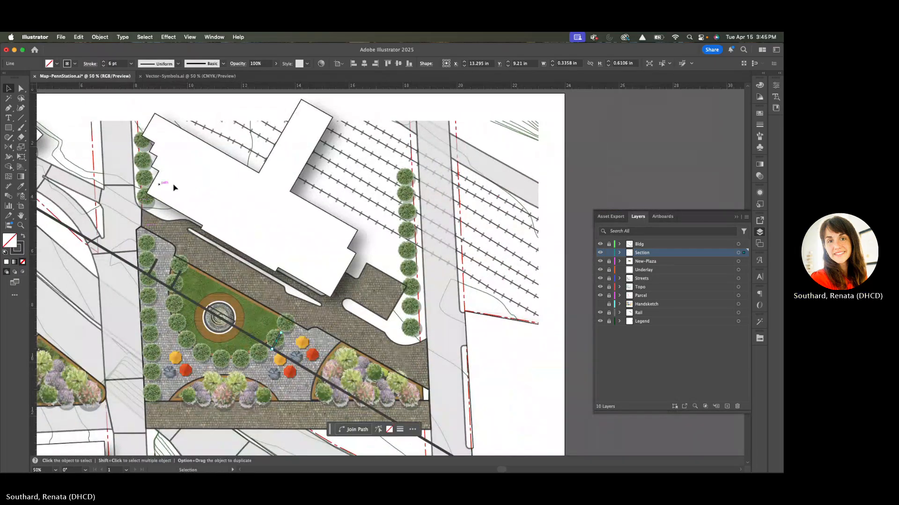
{"action": "left_click", "coordinate": [208, 218]}
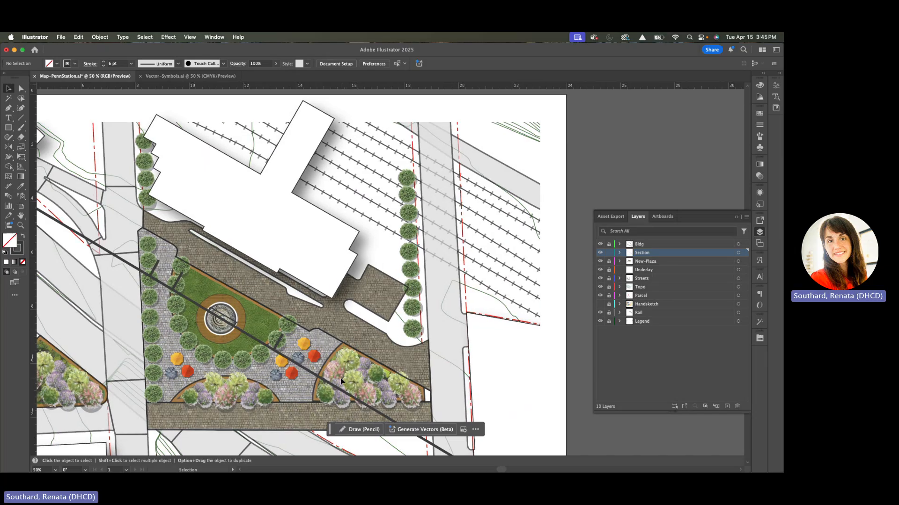
Draw a short line, about 0.12 in wide and 0.20 in high, up from the section line at the eastern planting bed's curved edge.
{"action": "scroll", "coordinate": [338, 378], "scroll_direction": "down", "scroll_amount": 7}
{"action": "scroll", "coordinate": [337, 382], "scroll_direction": "up", "scroll_amount": 3}
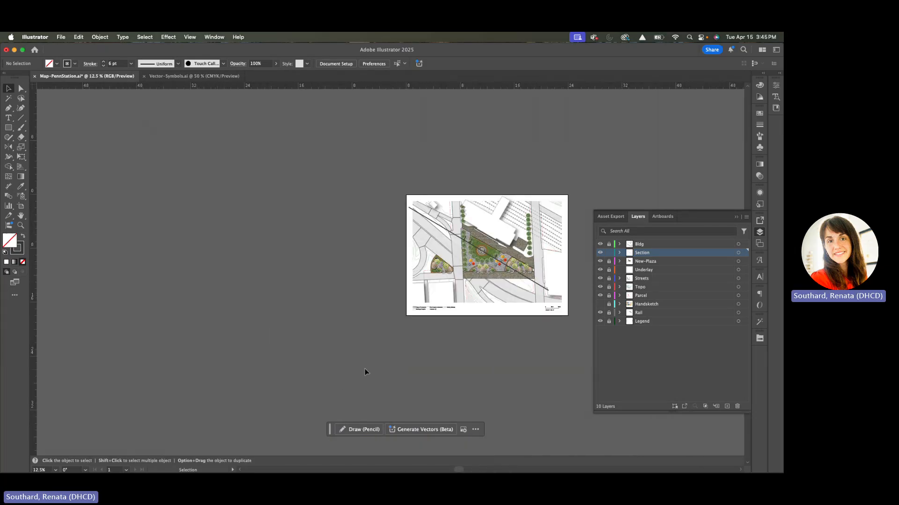
{"action": "key", "text": "super+0"}
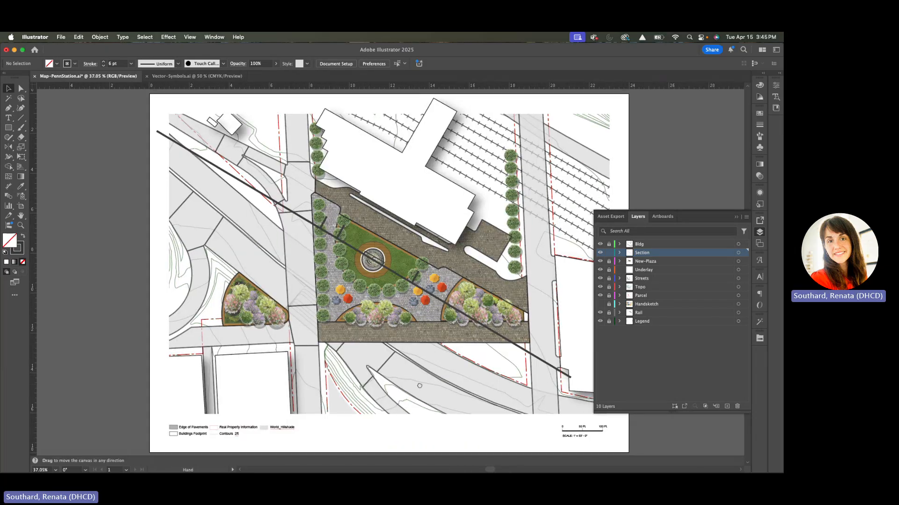
{"action": "left_click_drag", "start_coordinate": [420, 384], "coordinate": [293, 381]}
{"action": "scroll", "coordinate": [293, 379], "scroll_direction": "up", "scroll_amount": 1}
{"action": "scroll", "coordinate": [311, 284], "scroll_direction": "up", "scroll_amount": 2}
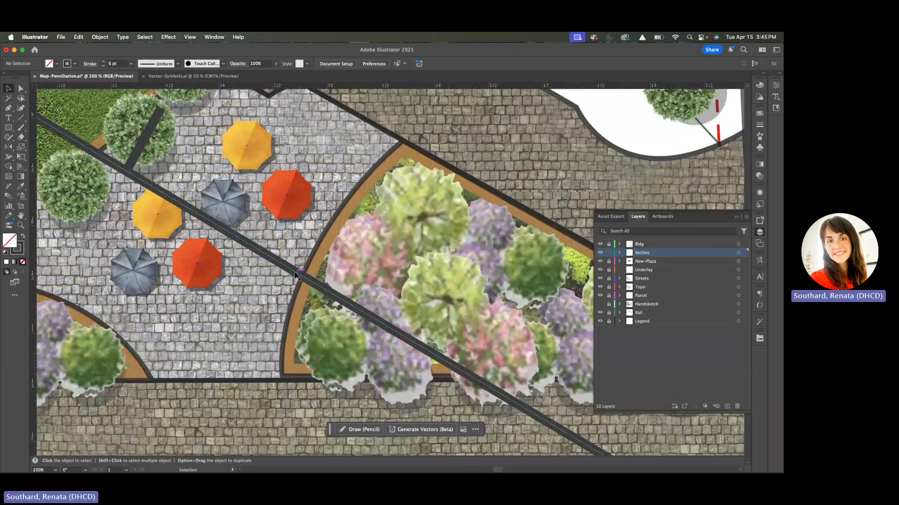
{"action": "key", "text": "l"}
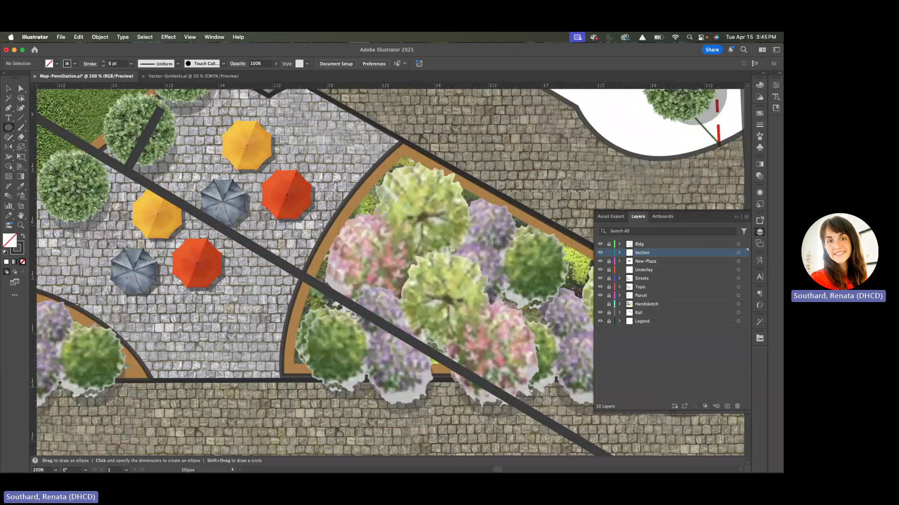
{"action": "key", "text": "backslash"}
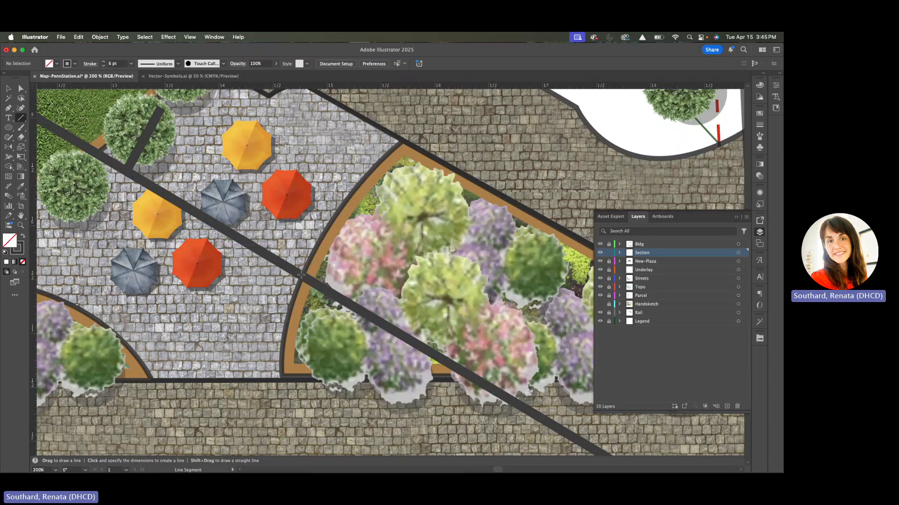
{"action": "left_click_drag", "start_coordinate": [302, 275], "coordinate": [123, 196]}
{"action": "key", "text": "space"}
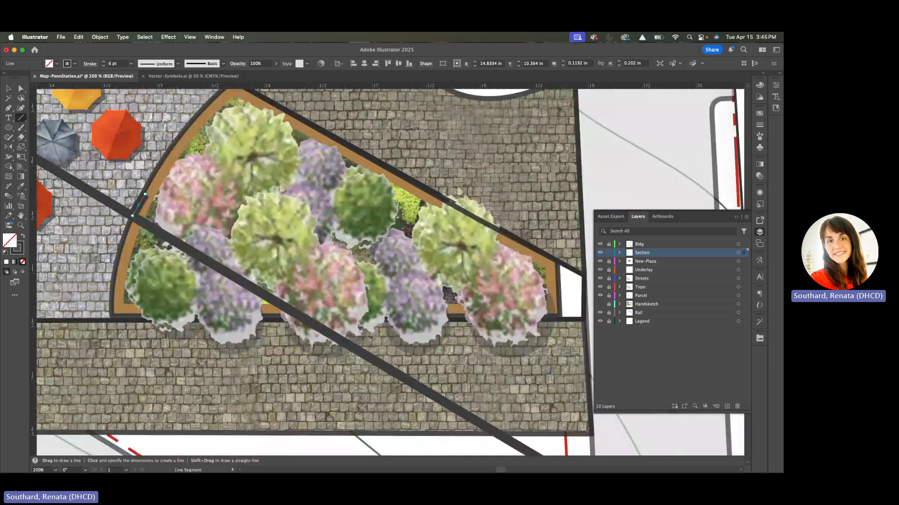
Extend the short line with the Pen tool parallel to the section line across the planting bed, then back down to the section line.
{"action": "key", "text": "l"}
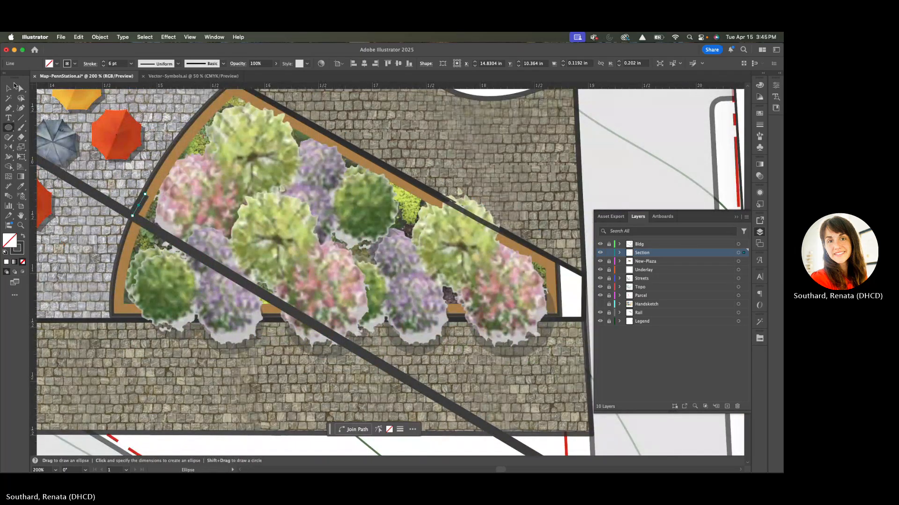
{"action": "left_click", "coordinate": [9, 109]}
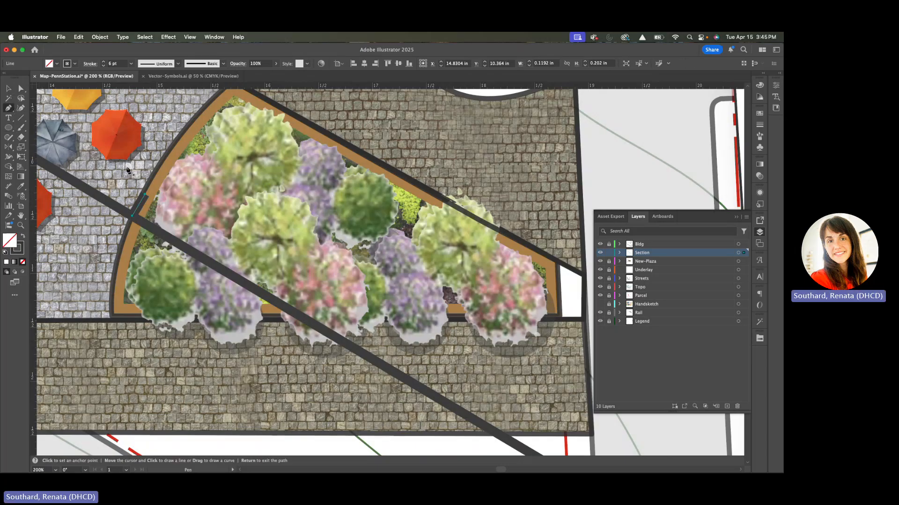
{"action": "left_click", "coordinate": [145, 194]}
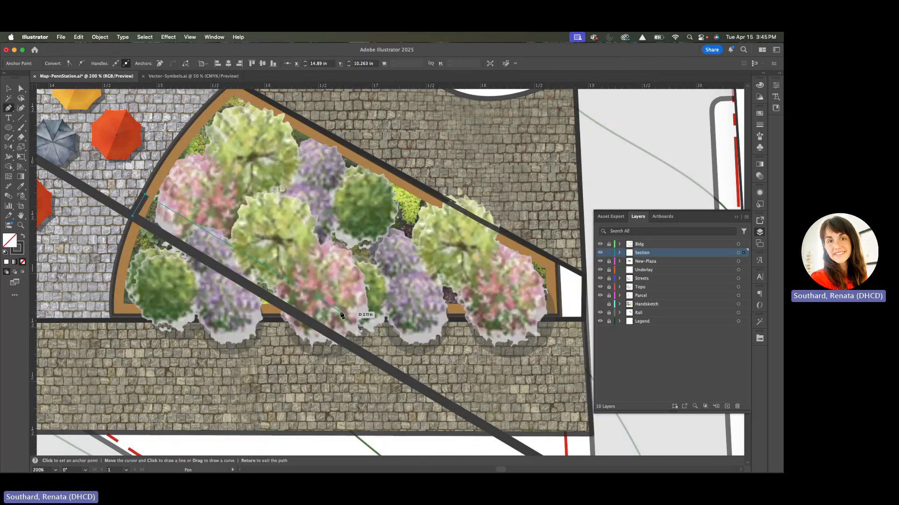
{"action": "left_click", "coordinate": [340, 312]}
{"action": "left_click", "coordinate": [330, 335]}
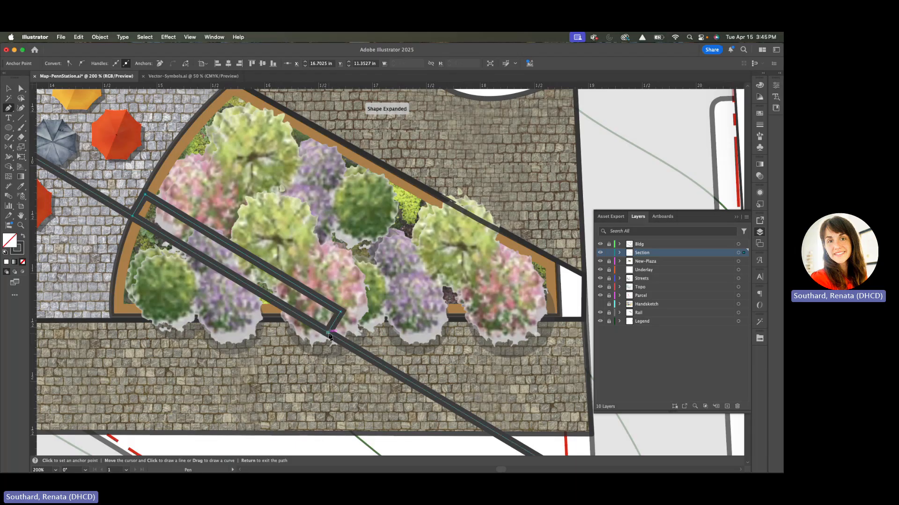
Draw a shallow three-sided outline below the section line spanning the street east of the plaza, from edge to edge.
{"action": "scroll", "coordinate": [331, 327], "scroll_direction": "down", "scroll_amount": 3}
{"action": "left_click_drag", "start_coordinate": [330, 328], "coordinate": [291, 292]}
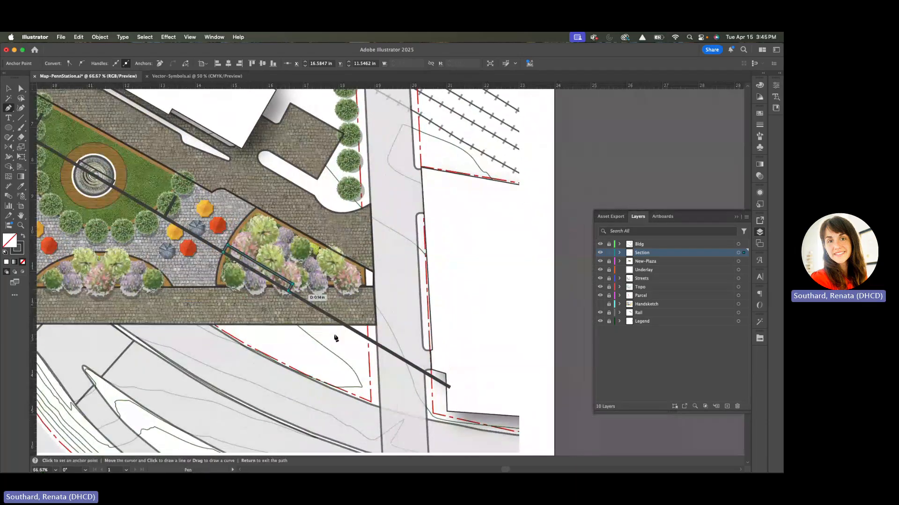
{"action": "scroll", "coordinate": [361, 343], "scroll_direction": "up", "scroll_amount": 3}
{"action": "left_click", "coordinate": [408, 350]}
{"action": "key", "text": "Return"}
{"action": "left_click_drag", "start_coordinate": [408, 334], "coordinate": [408, 367]}
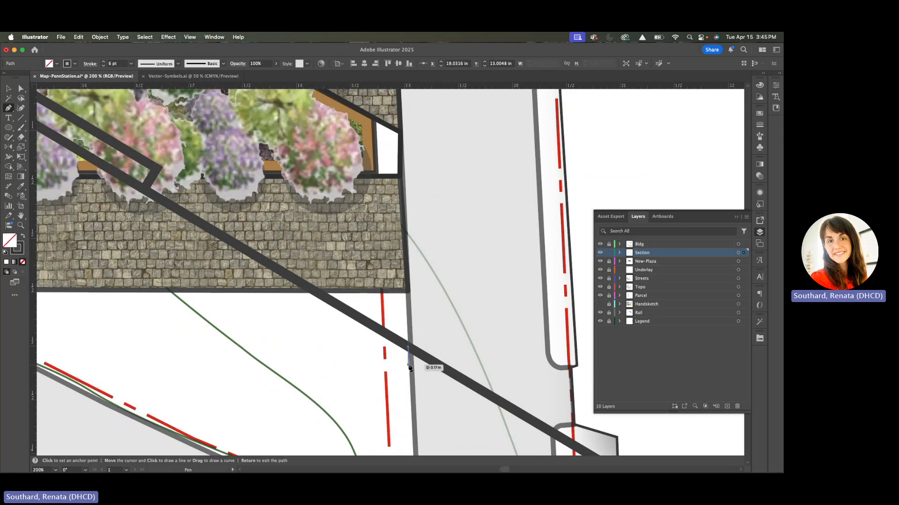
{"action": "left_click", "coordinate": [401, 363]}
{"action": "key", "text": "space"}
{"action": "left_click_drag", "start_coordinate": [530, 438], "coordinate": [442, 330]}
{"action": "left_click", "coordinate": [466, 349]}
{"action": "left_click", "coordinate": [474, 332]}
{"action": "key", "text": "Escape"}
Draw a deeper three-sided box below the section line, from the paving's lower edge back to the end of the planting bed outline.
{"action": "scroll", "coordinate": [467, 353], "scroll_direction": "up", "scroll_amount": 3}
{"action": "scroll", "coordinate": [468, 353], "scroll_direction": "down", "scroll_amount": 5}
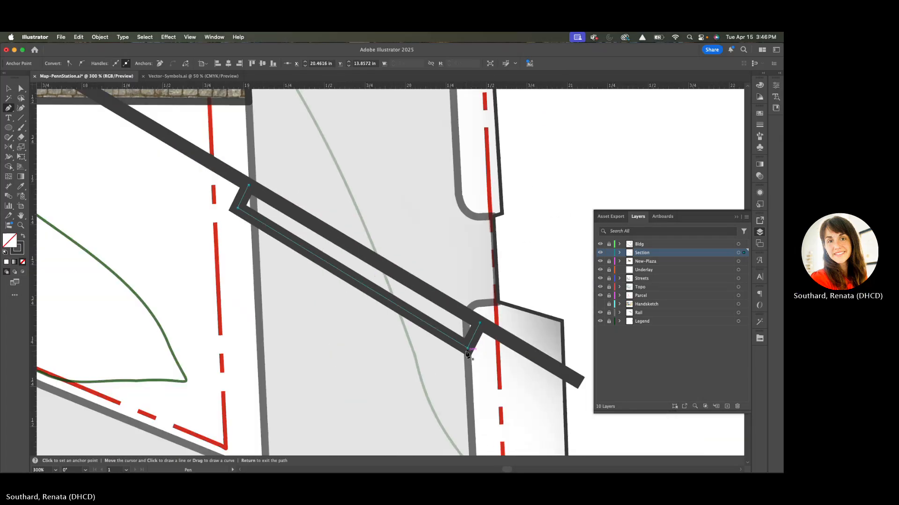
{"action": "key", "text": "space"}
{"action": "left_click_drag", "start_coordinate": [207, 233], "coordinate": [276, 253]}
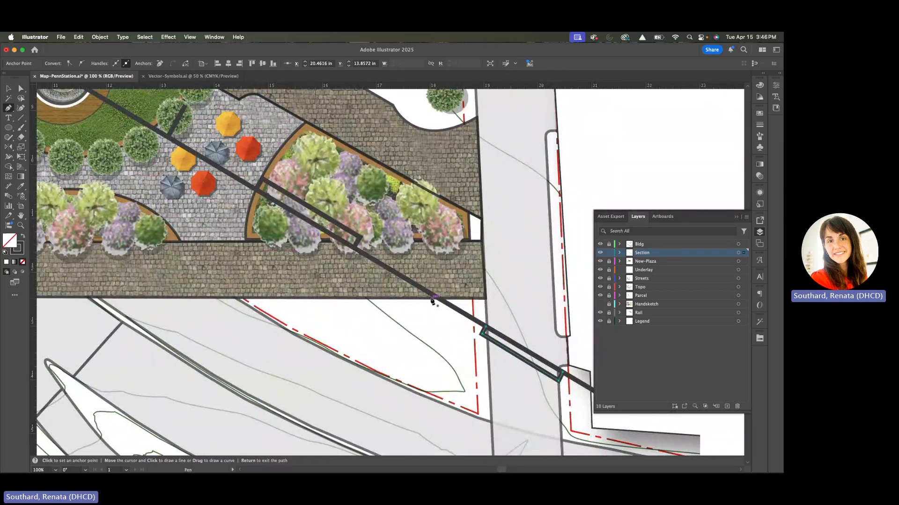
{"action": "scroll", "coordinate": [431, 299], "scroll_direction": "up", "scroll_amount": 2}
{"action": "left_click", "coordinate": [443, 296]}
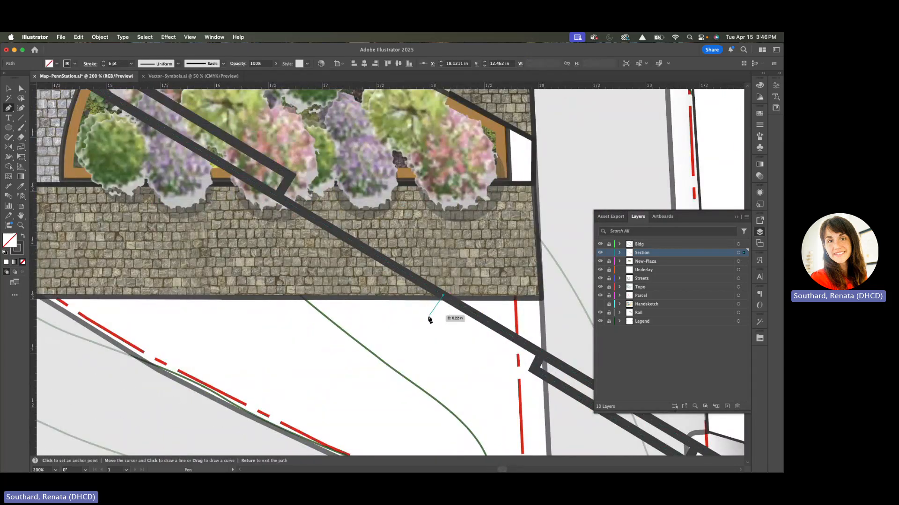
{"action": "left_click", "coordinate": [389, 386]}
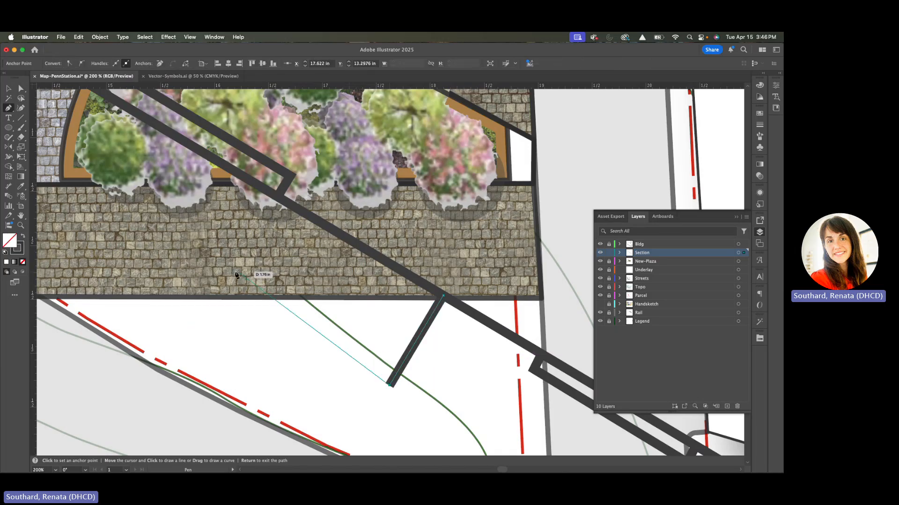
{"action": "left_click", "coordinate": [219, 277]}
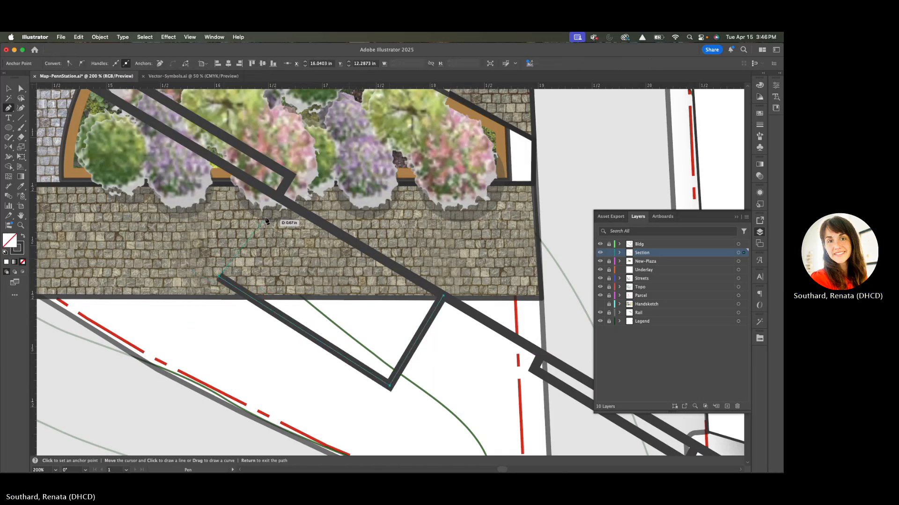
{"action": "left_click", "coordinate": [274, 195]}
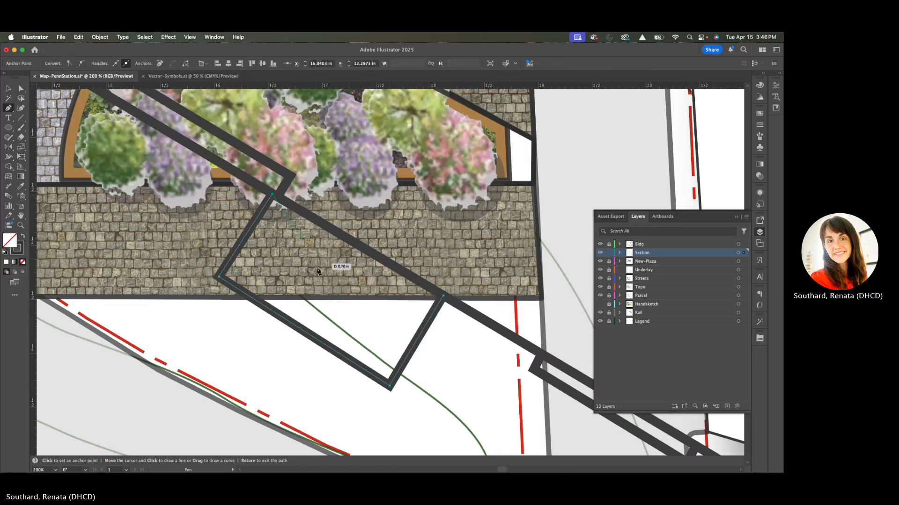
{"action": "left_click_drag", "start_coordinate": [423, 313], "coordinate": [424, 313]}
Draw a line about 1.3 in long with the Pen tool from the section line down-left across the white traffic island west of the plaza.
{"action": "key", "text": "super+minus"}
{"action": "key", "text": "super+minus"}
{"action": "key", "text": "super+minus"}
{"action": "scroll", "coordinate": [212, 229], "scroll_direction": "left", "scroll_amount": 5}
{"action": "scroll", "coordinate": [220, 224], "scroll_direction": "up", "scroll_amount": 4}
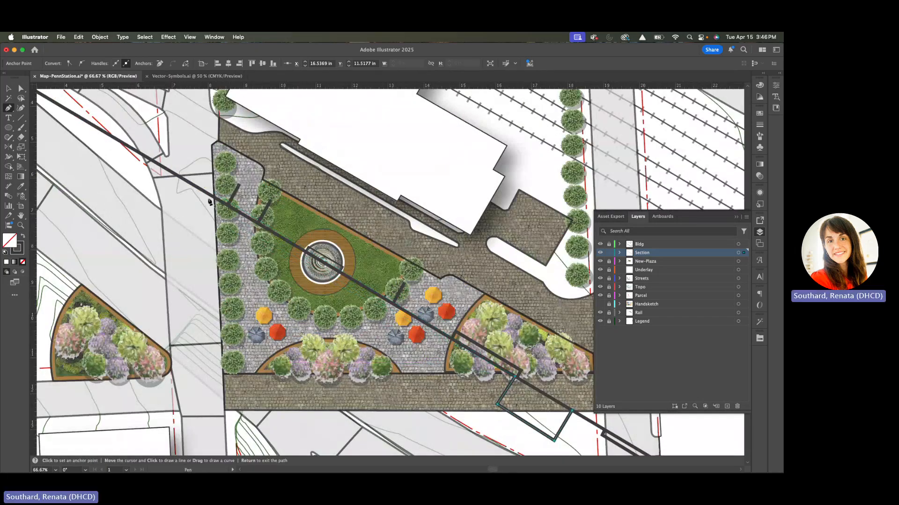
{"action": "scroll", "coordinate": [178, 183], "scroll_direction": "up", "scroll_amount": 5}
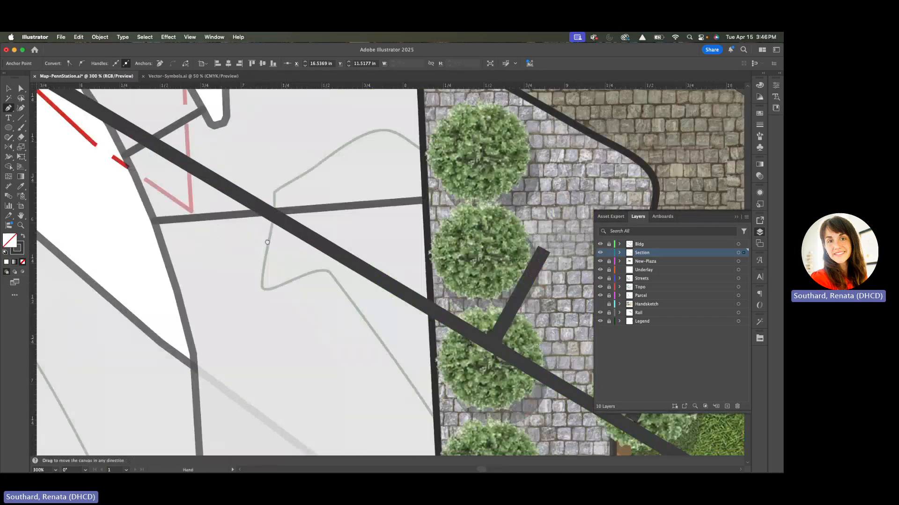
{"action": "left_click", "coordinate": [207, 173]}
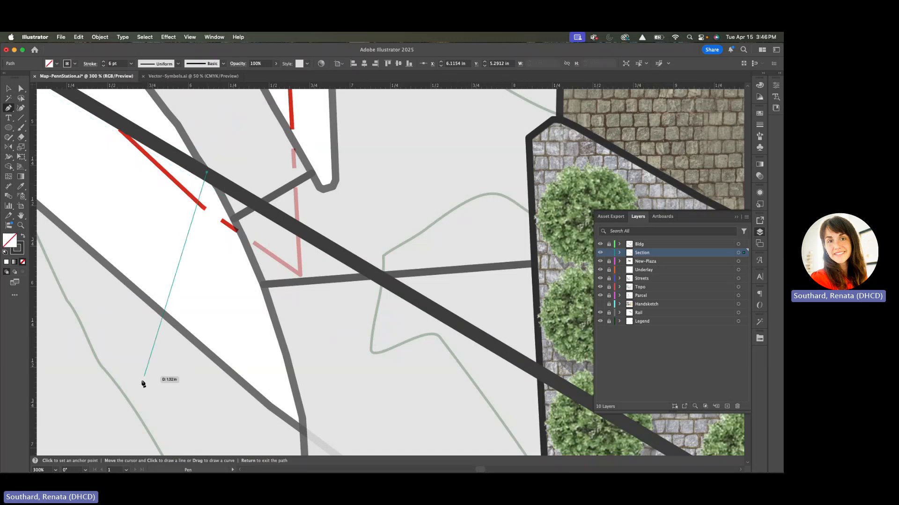
{"action": "left_click", "coordinate": [138, 363]}
{"action": "left_click_drag", "start_coordinate": [137, 363], "coordinate": [86, 235]}
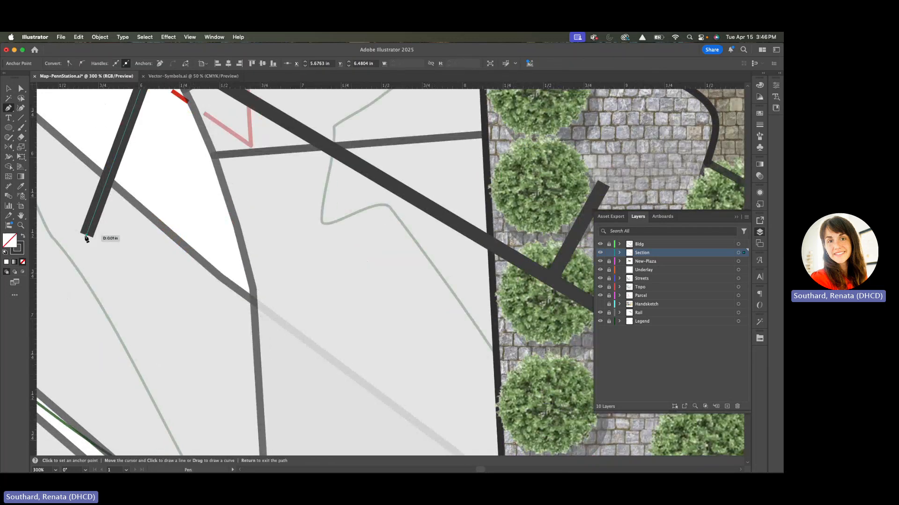
Extend the line below the section line across the plaza to the lower corner of the deeper box at the southeast.
{"action": "scroll", "coordinate": [86, 236], "scroll_direction": "up", "scroll_amount": 1}
{"action": "scroll", "coordinate": [86, 238], "scroll_direction": "down", "scroll_amount": 2}
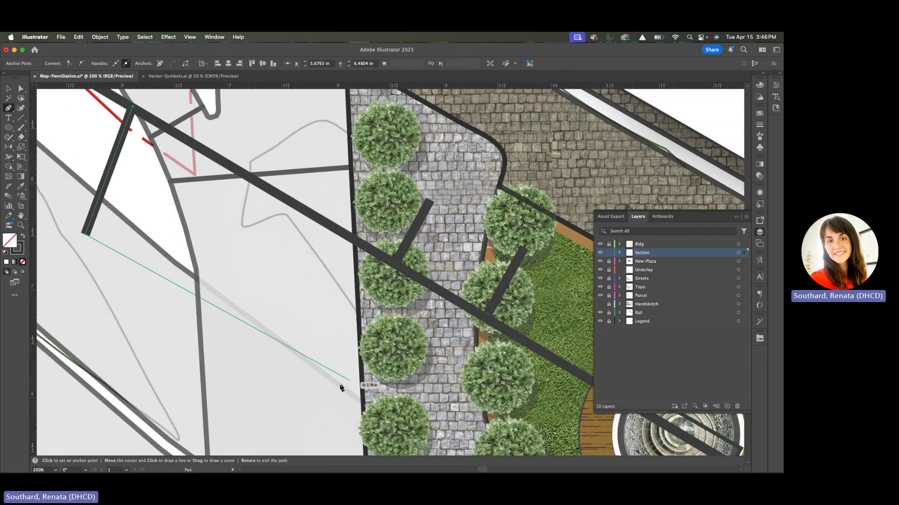
{"action": "key", "text": "space"}
{"action": "left_click_drag", "start_coordinate": [420, 404], "coordinate": [149, 162]}
{"action": "scroll", "coordinate": [240, 186], "scroll_direction": "down", "scroll_amount": 3}
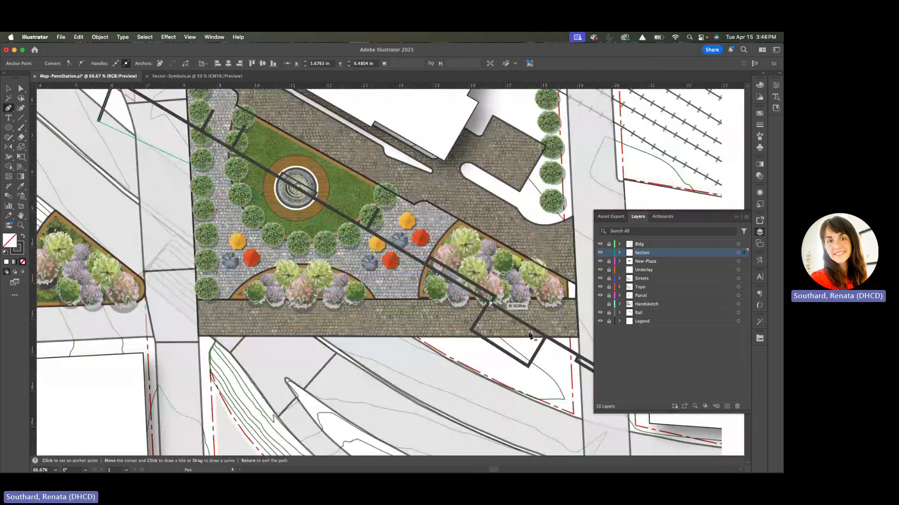
{"action": "left_click", "coordinate": [528, 367]}
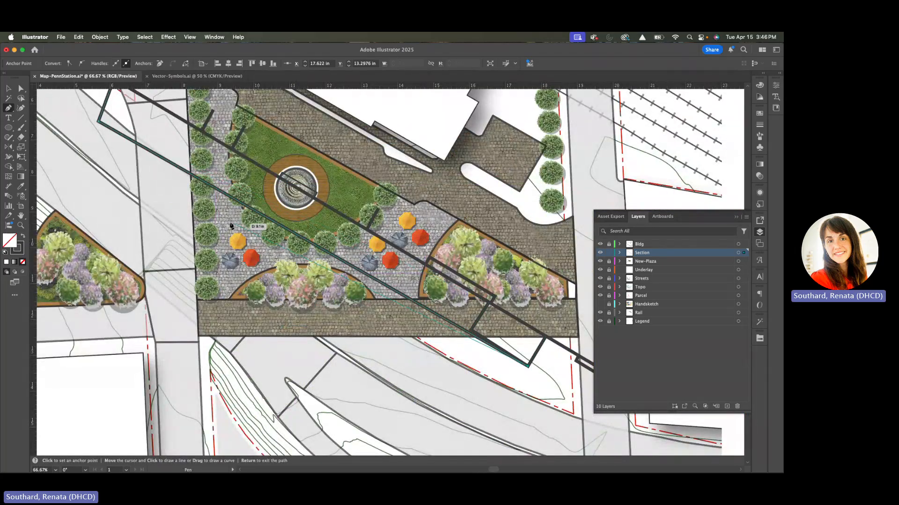
Add a new layer above the Section layer and a second artboard beside the plan.
{"action": "scroll", "coordinate": [235, 229], "scroll_direction": "down", "scroll_amount": 2}
{"action": "key", "text": "space"}
{"action": "left_click_drag", "start_coordinate": [235, 229], "coordinate": [243, 322]}
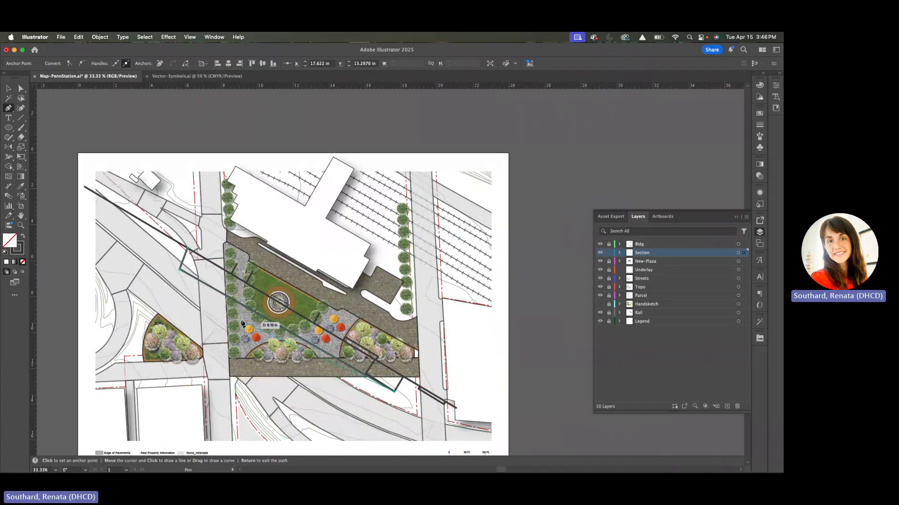
{"action": "key", "text": "space"}
{"action": "left_click_drag", "start_coordinate": [229, 291], "coordinate": [183, 248]}
{"action": "left_click_drag", "start_coordinate": [139, 213], "coordinate": [124, 206]}
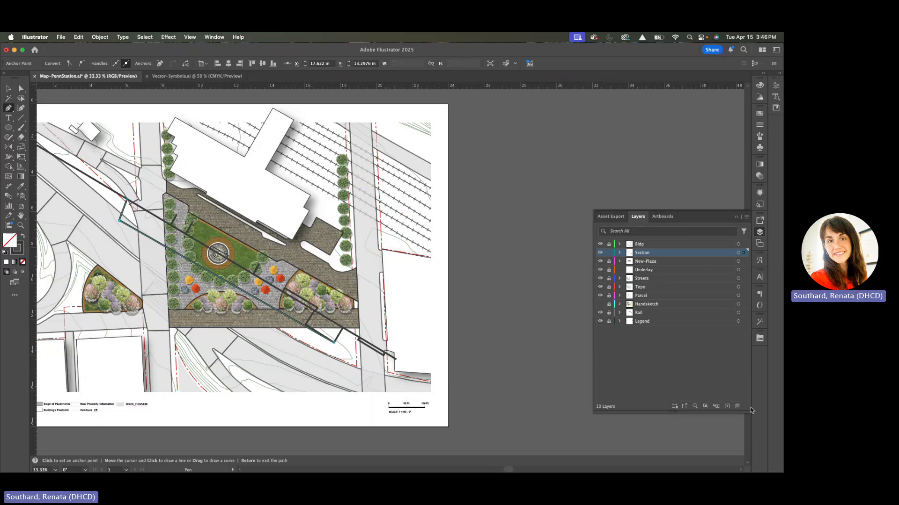
{"action": "left_click", "coordinate": [727, 406]}
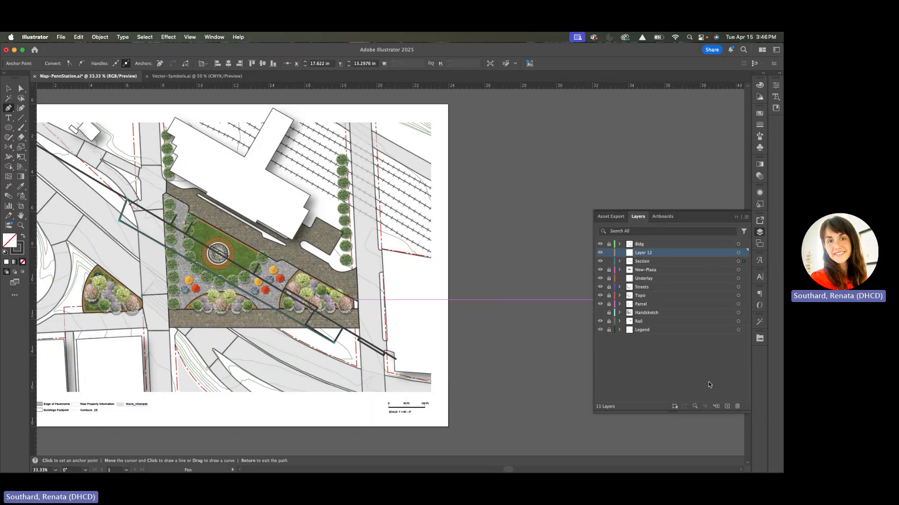
{"action": "left_click", "coordinate": [663, 216]}
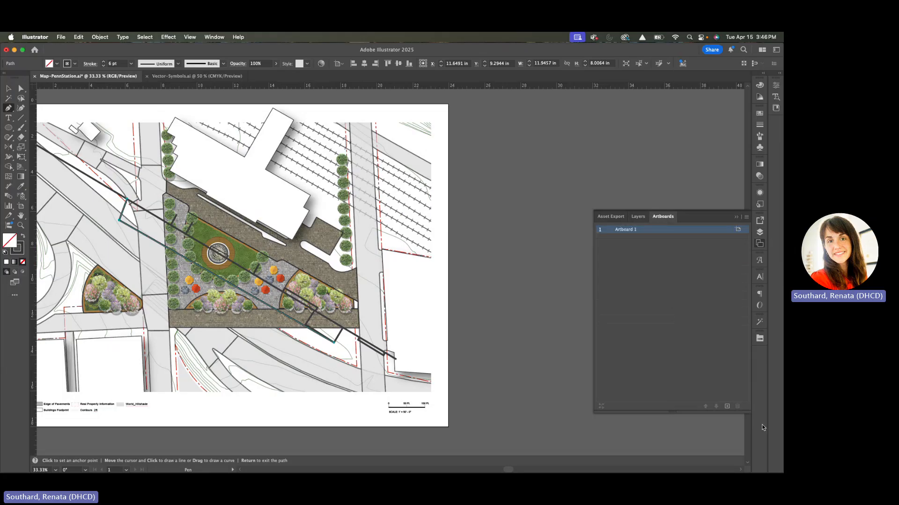
{"action": "left_click", "coordinate": [727, 407]}
{"action": "key", "text": "super+minus"}
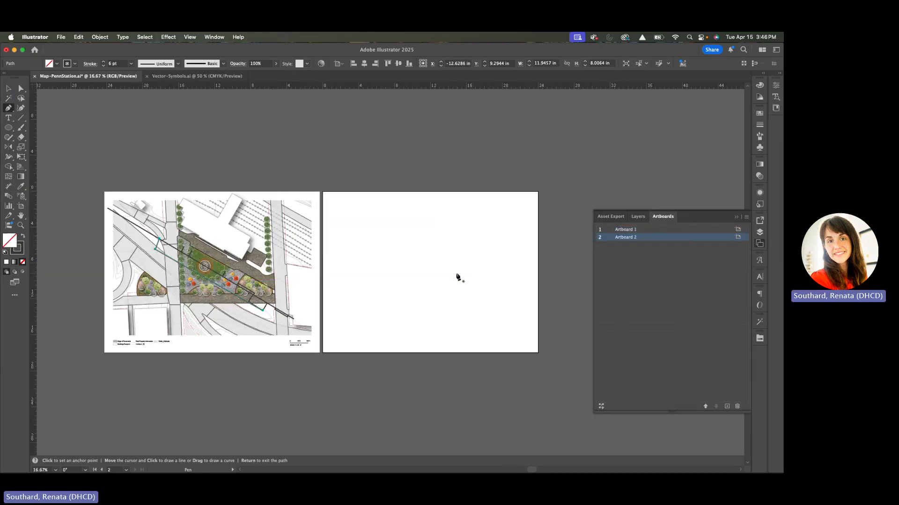
Select all the section linework on the plan, including the fountain shape.
{"action": "key", "text": "super"}
{"action": "left_click", "coordinate": [8, 88]}
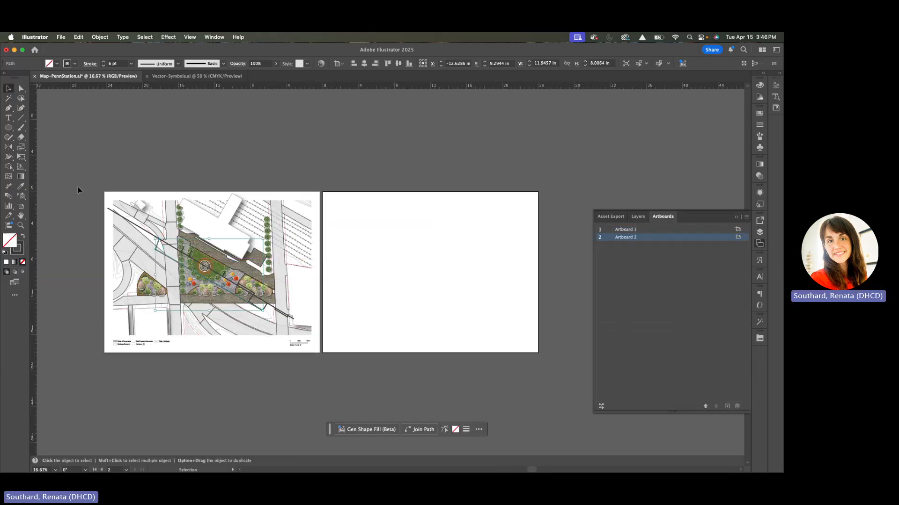
{"action": "left_click_drag", "start_coordinate": [320, 380], "coordinate": [310, 310]}
{"action": "left_click", "coordinate": [210, 273]}
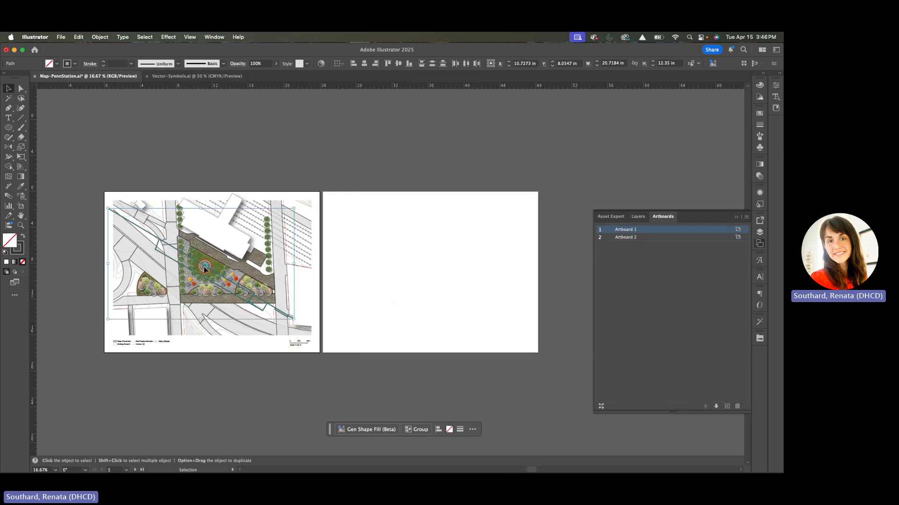
{"action": "left_click_drag", "start_coordinate": [353, 290], "coordinate": [487, 295]}
{"action": "key", "text": "super+g"}
{"action": "left_click_drag", "start_coordinate": [287, 319], "coordinate": [506, 316]}
{"action": "key", "text": "super+z"}
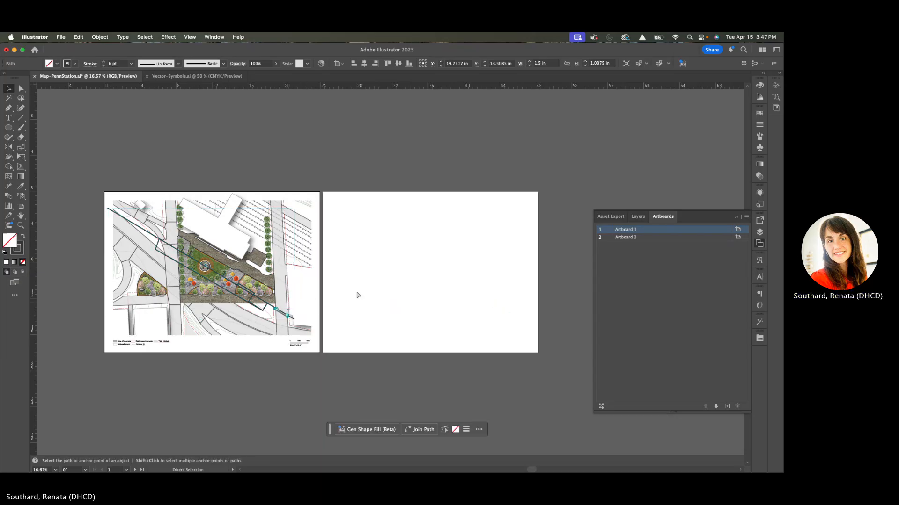
{"action": "key", "text": "super+z"}
{"action": "key", "text": "super+z"}
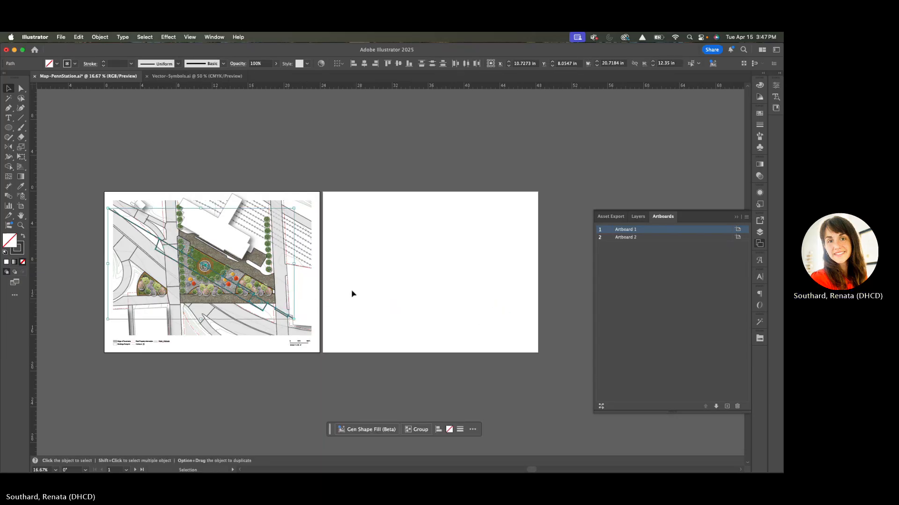
Group the selected section linework and place it roughly level on the second artboard.
{"action": "key", "text": "v"}
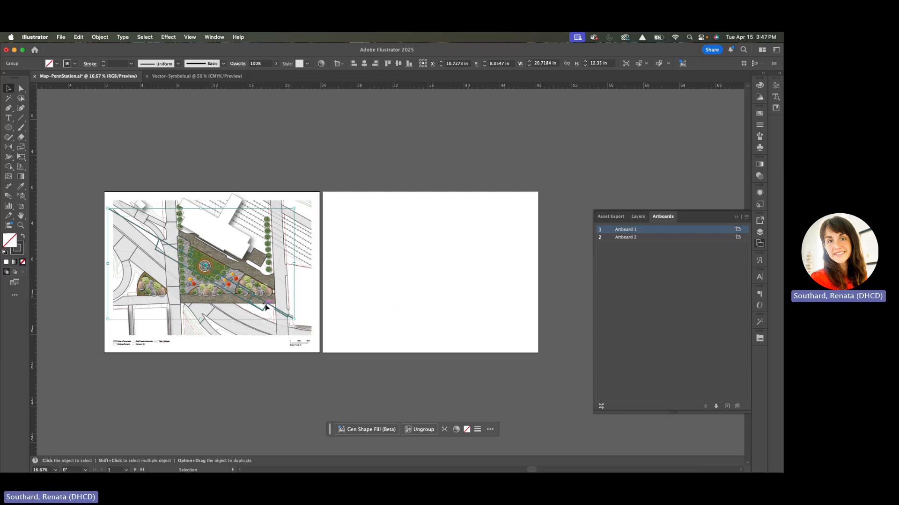
{"action": "left_click_drag", "start_coordinate": [269, 307], "coordinate": [531, 279]}
Add a horizontal guide at about Y 9.26 in along the ground line and rotate the section group to line up with it.
{"action": "mouse_move", "coordinate": [378, 86]}
{"action": "left_mouse_down"}
{"action": "mouse_move", "coordinate": [395, 139]}
{"action": "mouse_move", "coordinate": [411, 273]}
{"action": "left_mouse_up"}
{"action": "scroll", "coordinate": [411, 274], "scroll_direction": "up", "scroll_amount": 3}
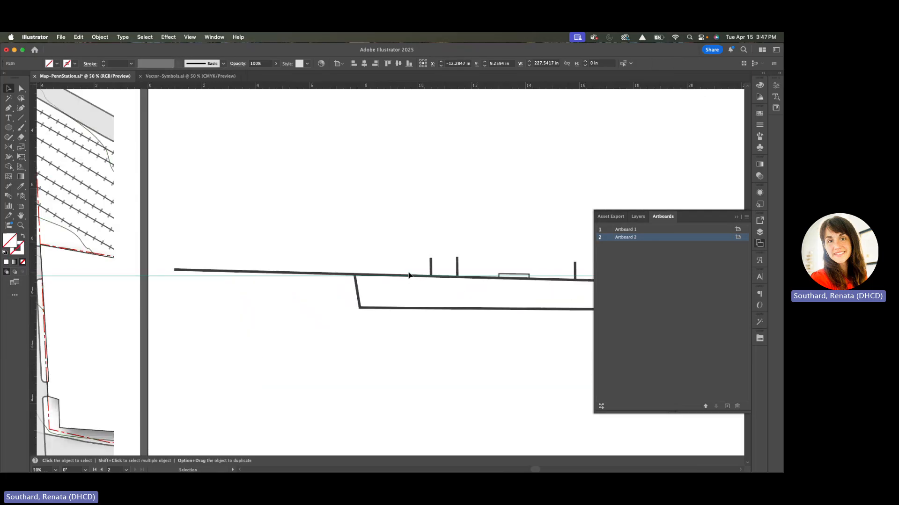
{"action": "left_click", "coordinate": [199, 271]}
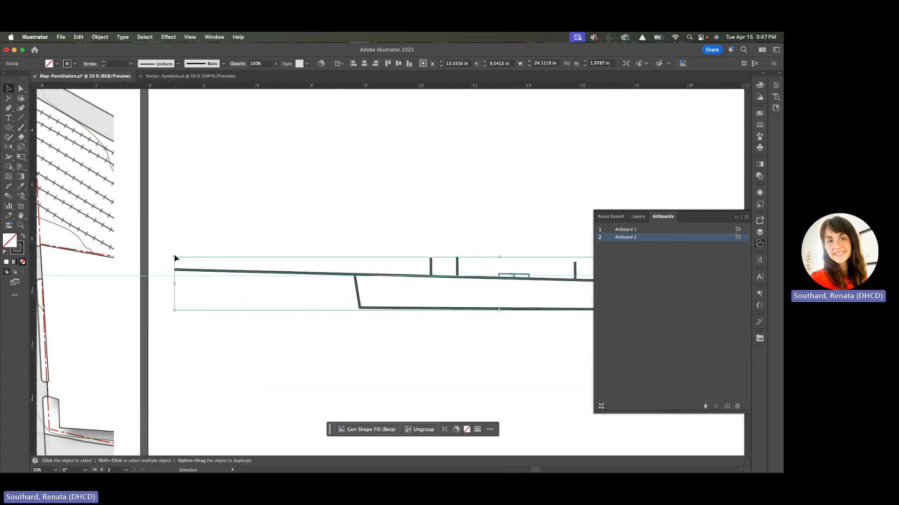
{"action": "left_click_drag", "start_coordinate": [177, 254], "coordinate": [177, 260]}
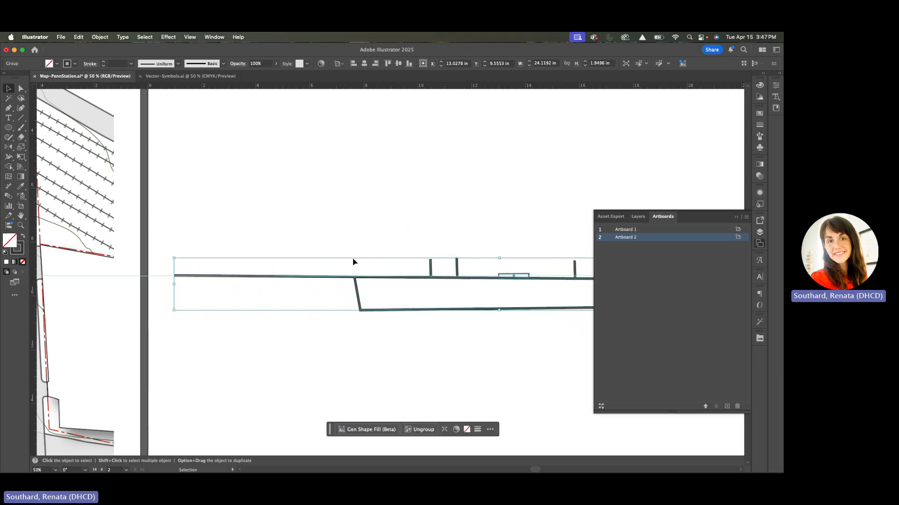
{"action": "scroll", "coordinate": [353, 261], "scroll_direction": "right", "scroll_amount": 5}
{"action": "scroll", "coordinate": [426, 281], "scroll_direction": "right", "scroll_amount": 5}
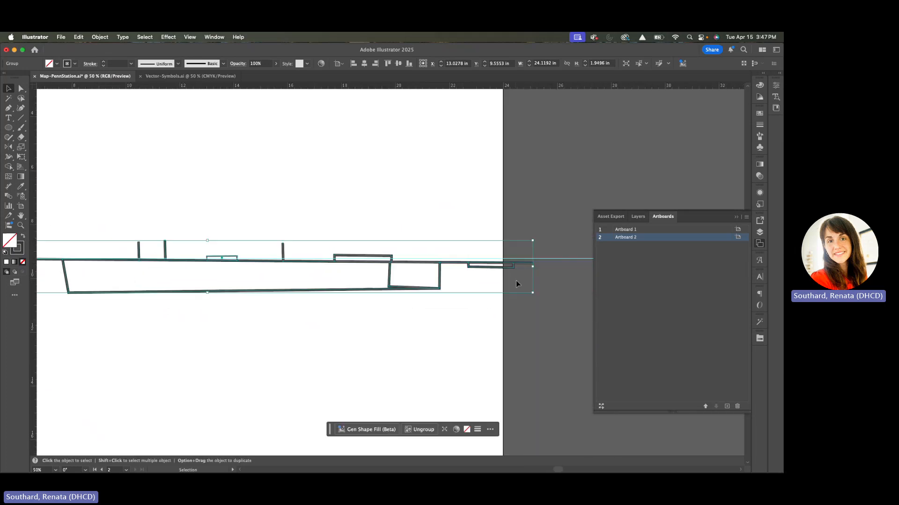